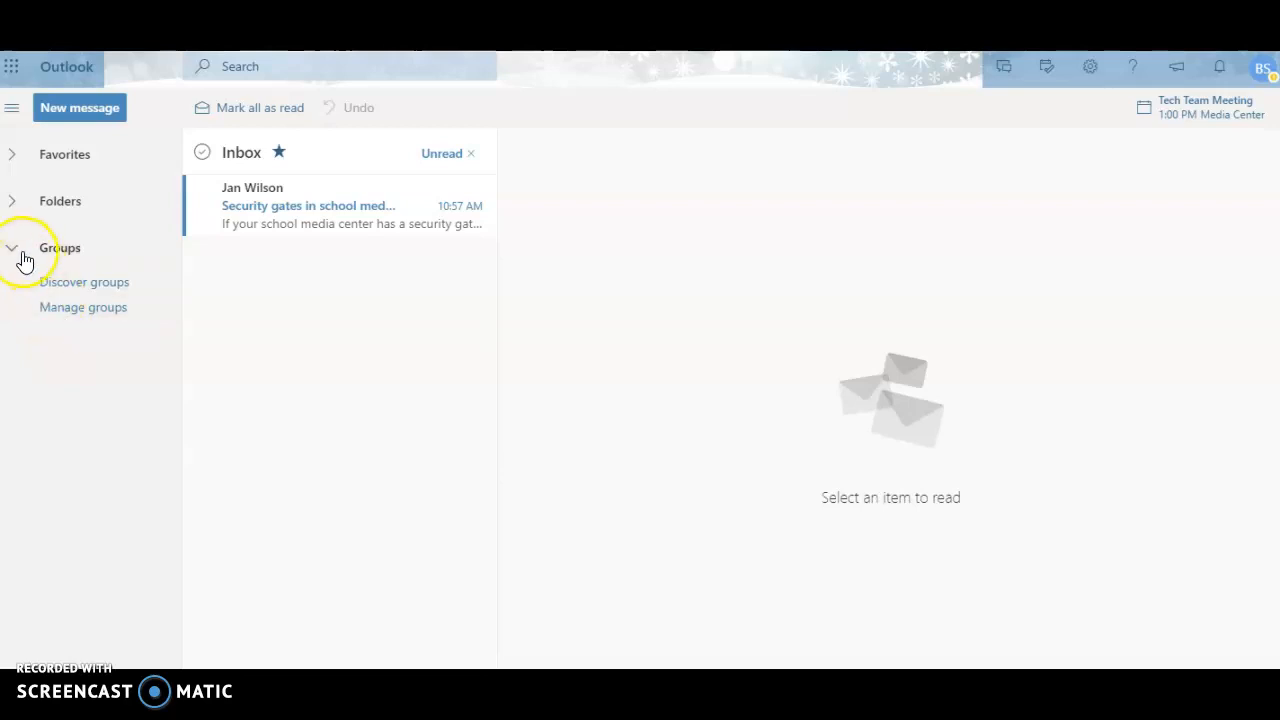
Step: Expand the Folders list and open the Inbox with all messages showing
left_click(15, 204)
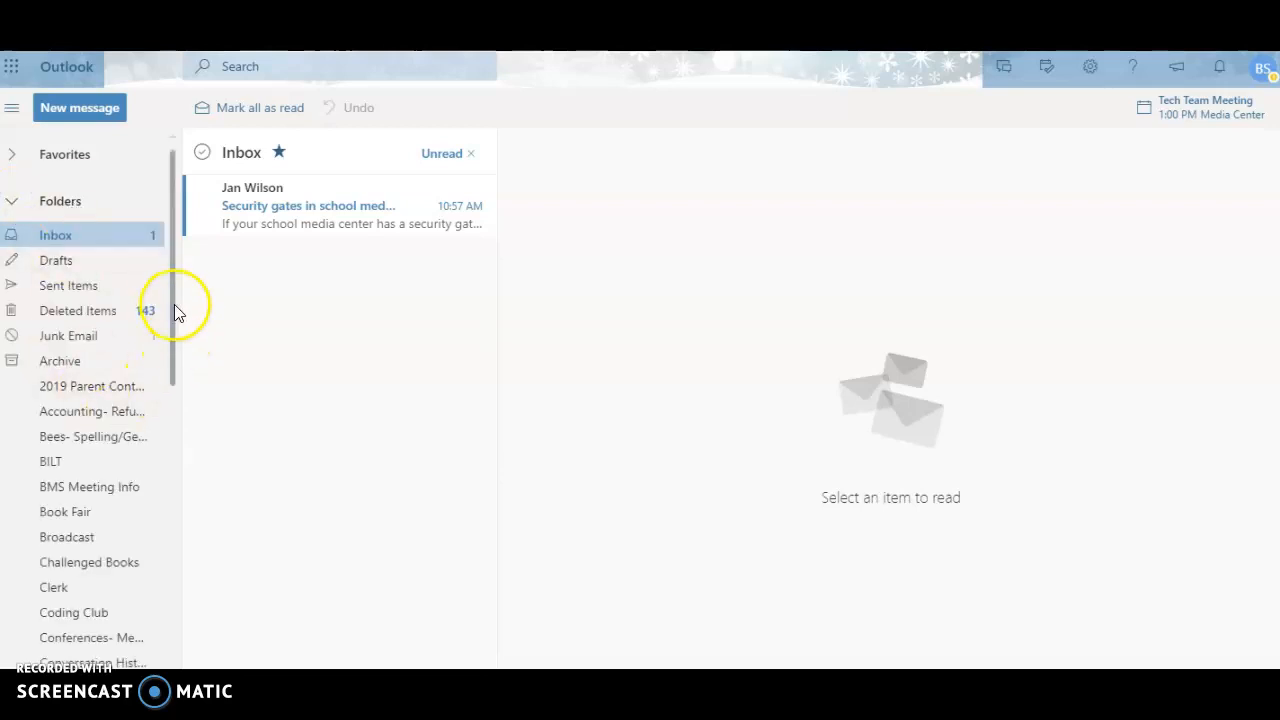
left_click_drag(173, 289, 173, 252)
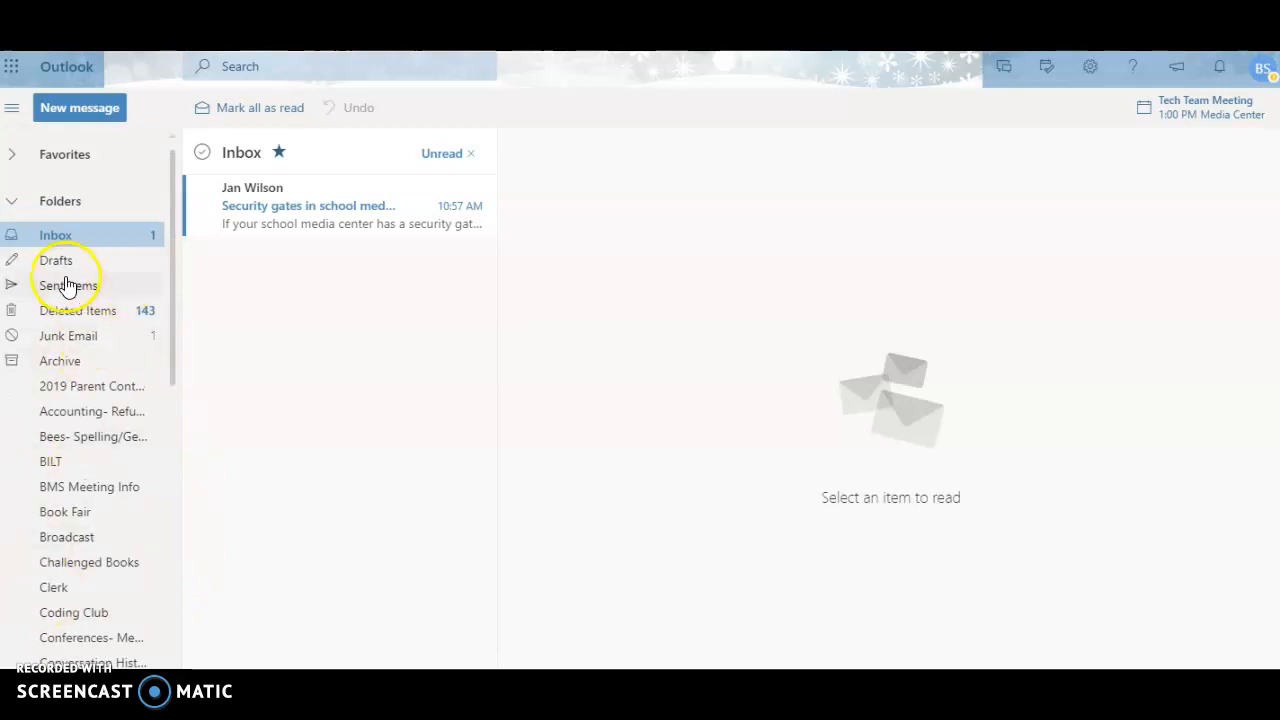
left_click(15, 207)
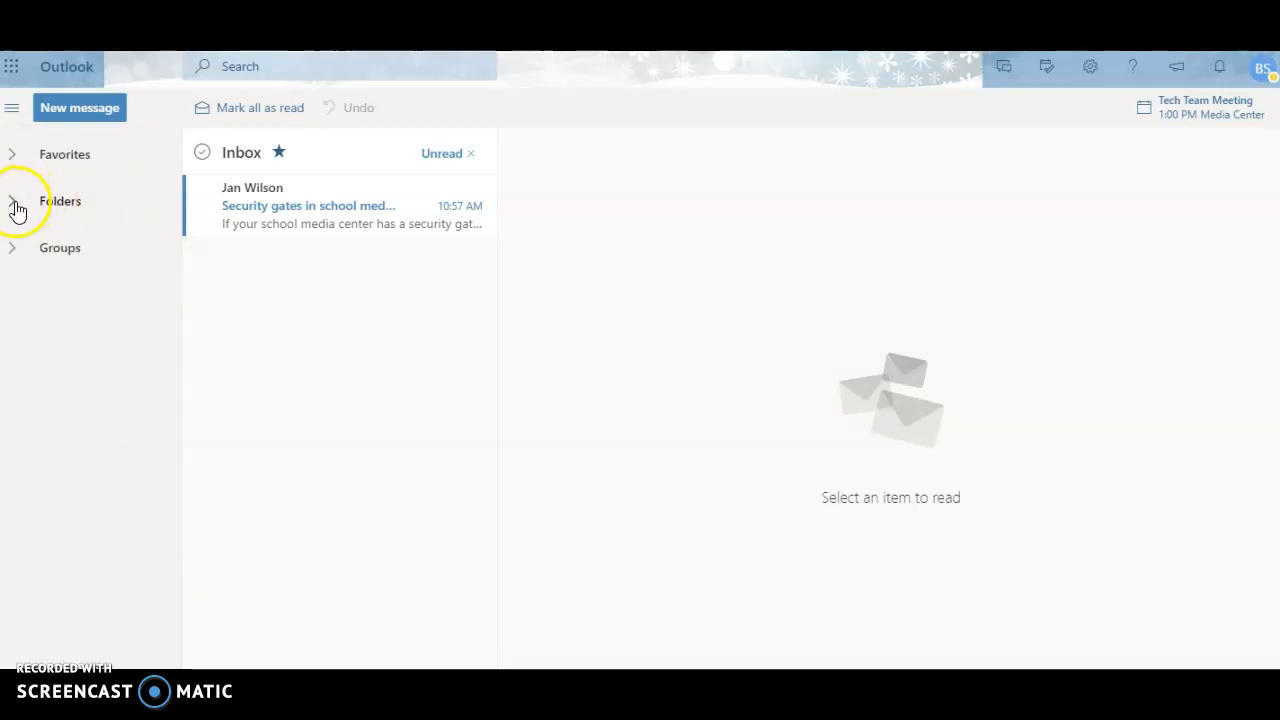
left_click(14, 205)
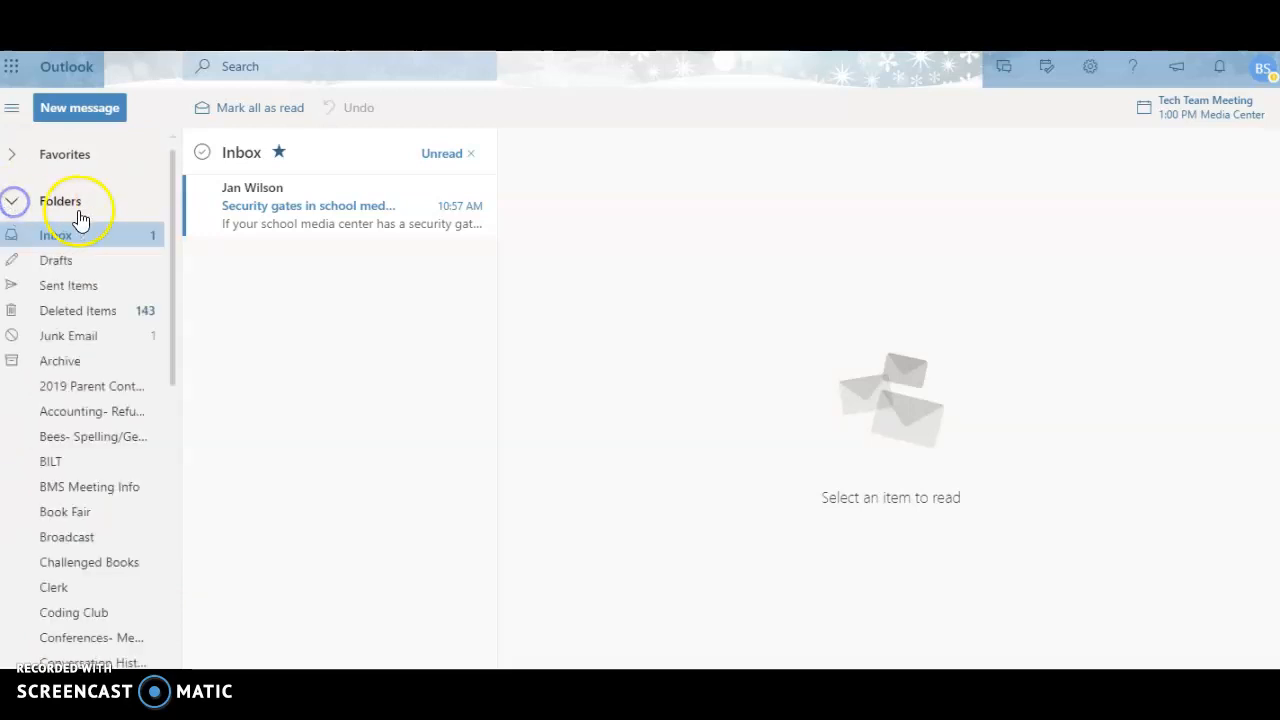
left_click(14, 207)
left_click(14, 207)
left_click(58, 238)
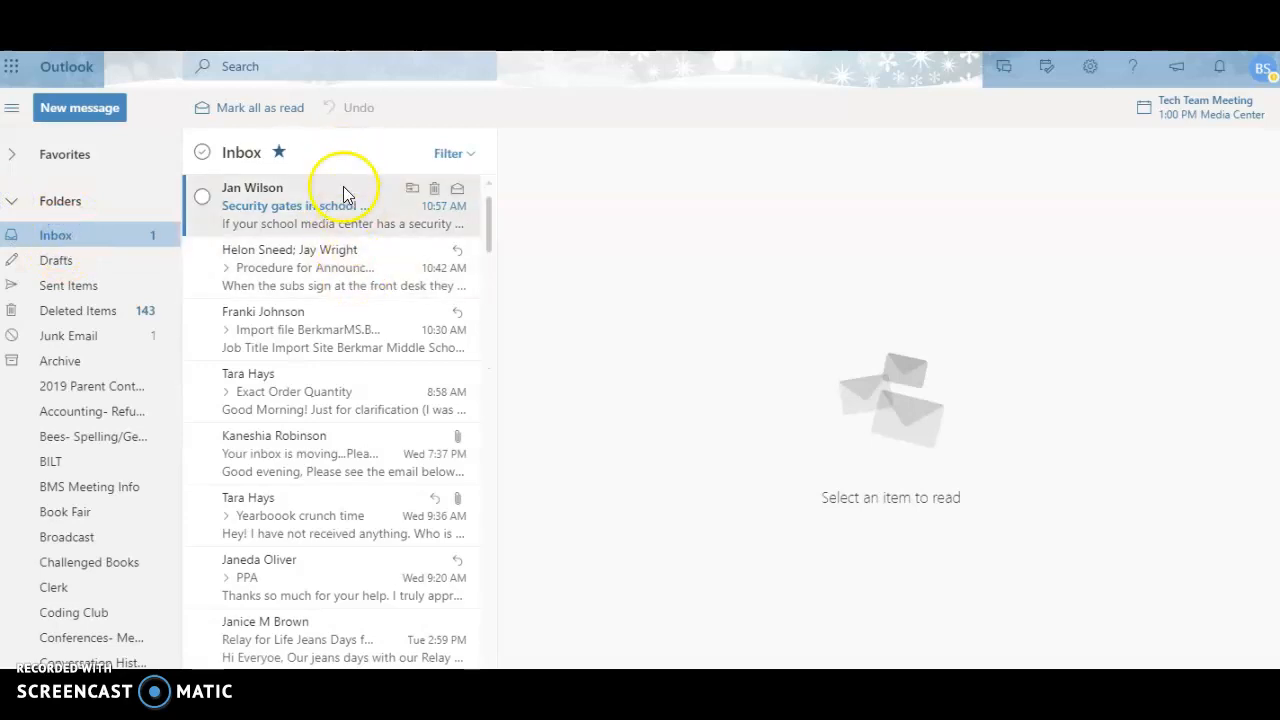
Step: Filter the Inbox to show only Unread messages and collapse the Folders list
left_click(459, 160)
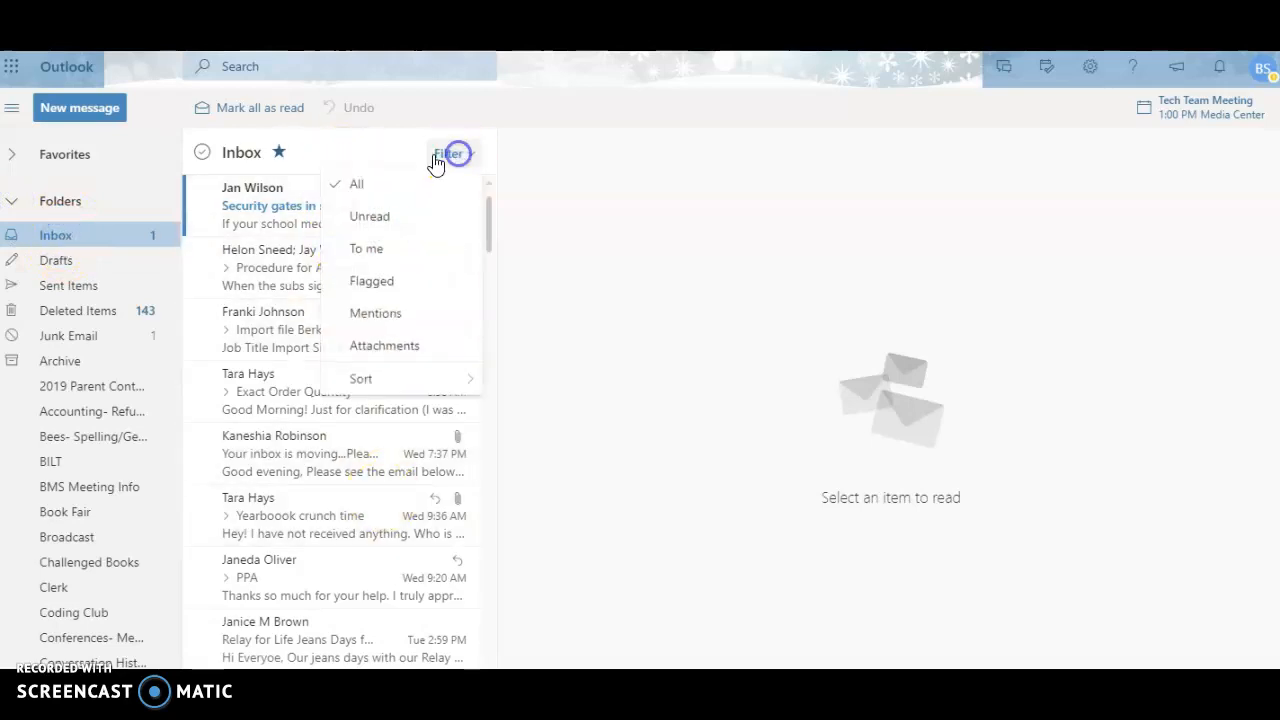
left_click(363, 232)
left_click(13, 203)
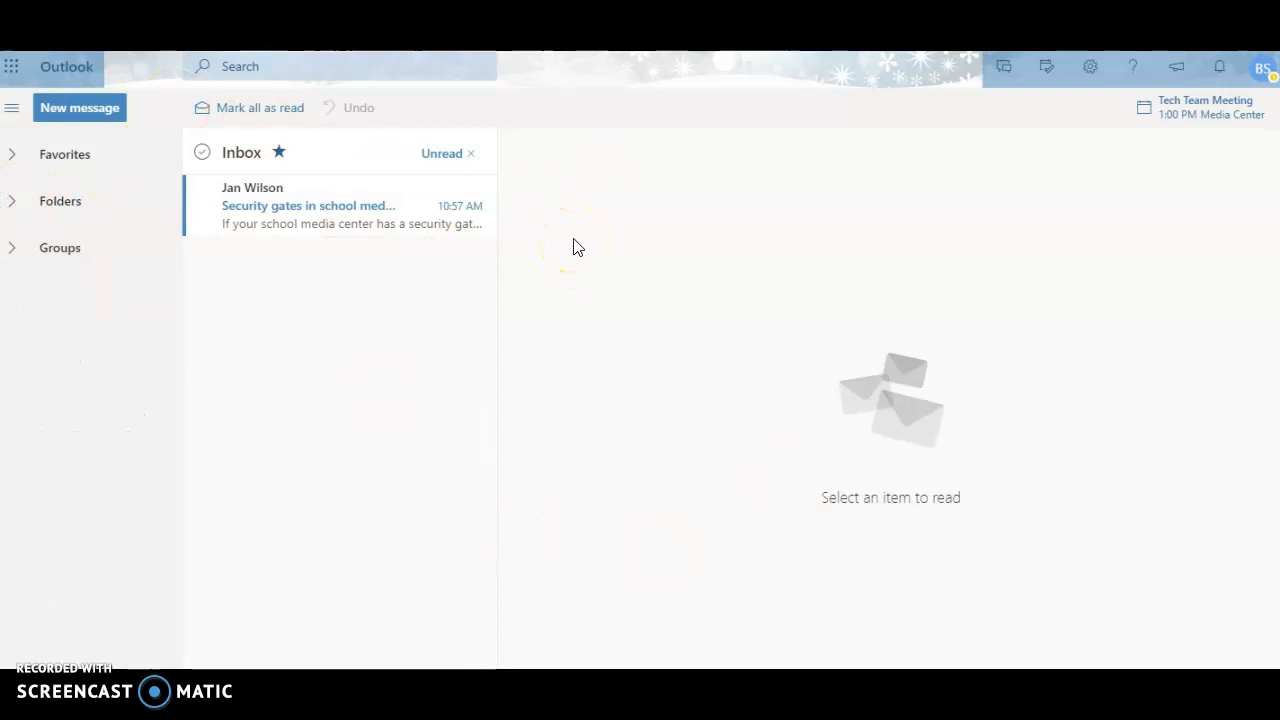
left_click(546, 232)
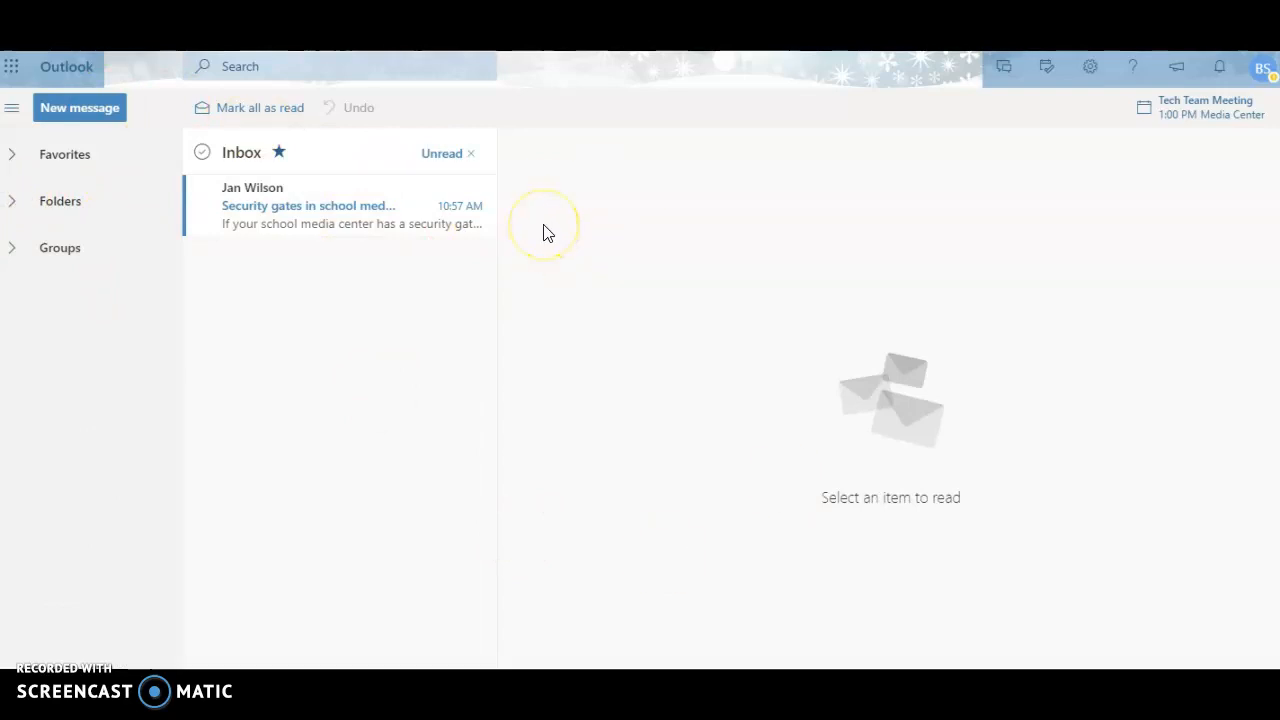
Step: Open the complete Outlook settings from the quick settings and show the General language and time options
left_click(1042, 80)
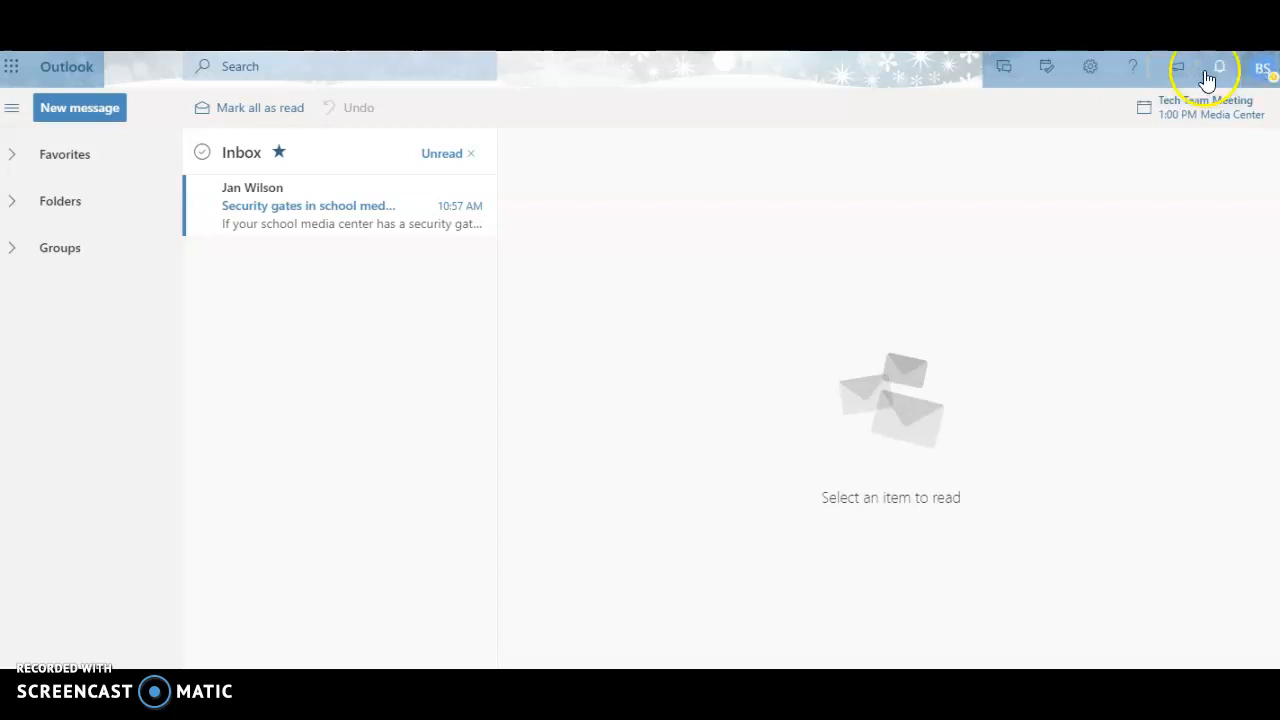
left_click(1090, 72)
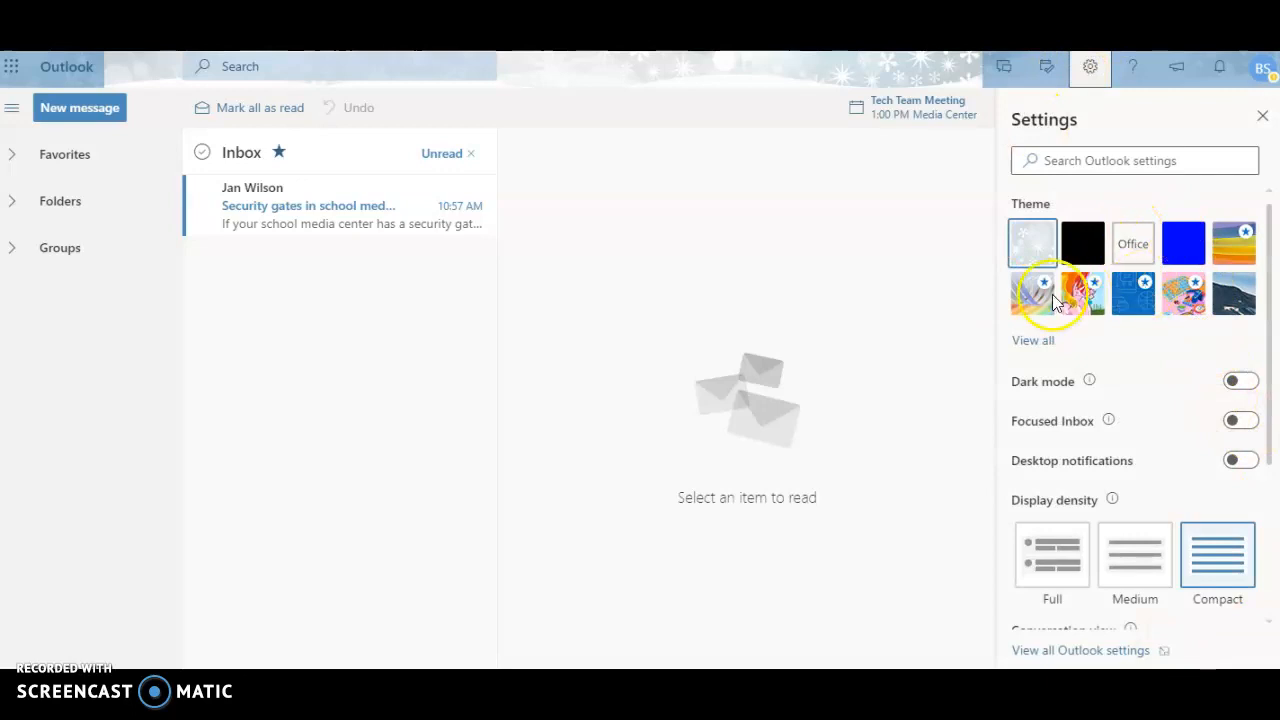
left_click_drag(1270, 272, 1268, 554)
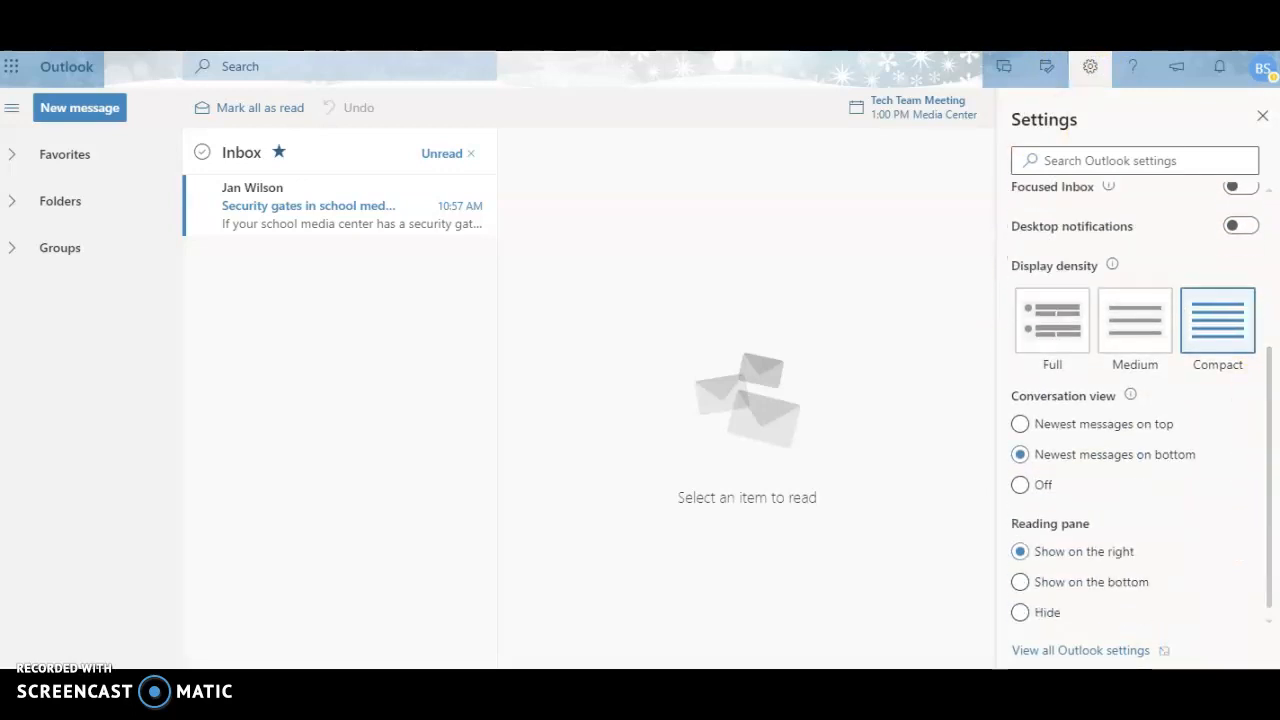
left_click(1058, 651)
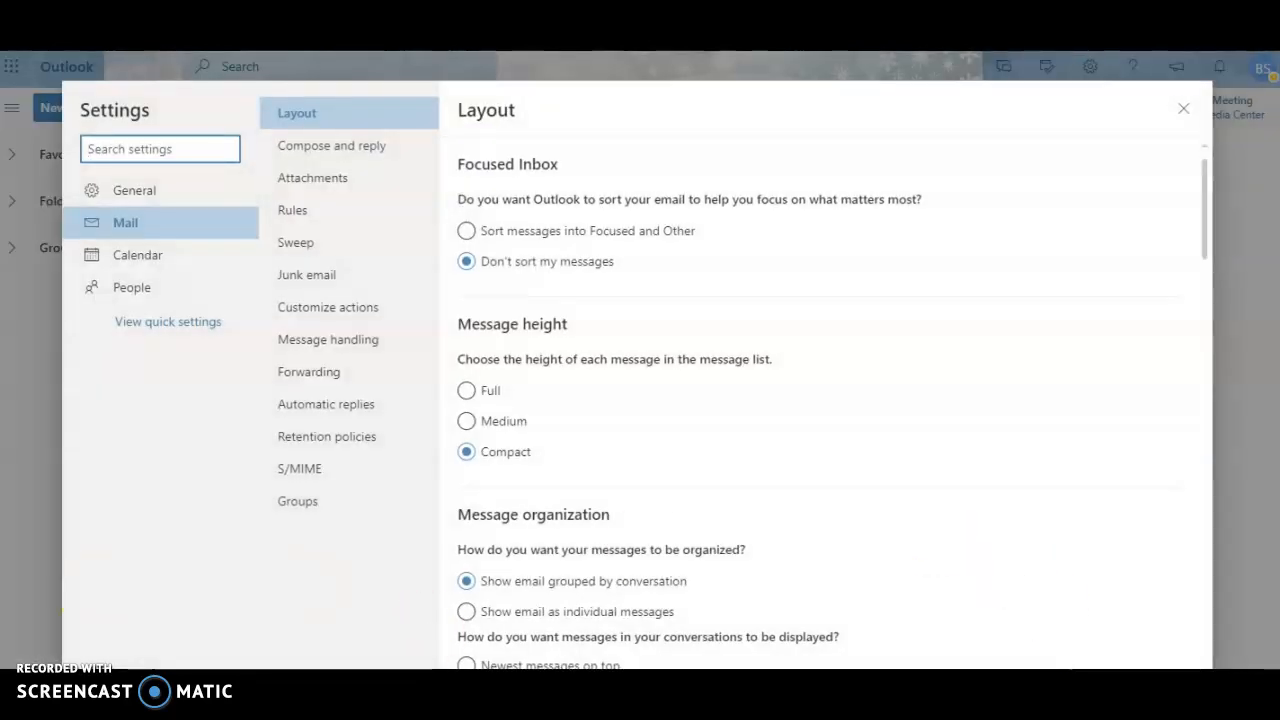
left_click(130, 191)
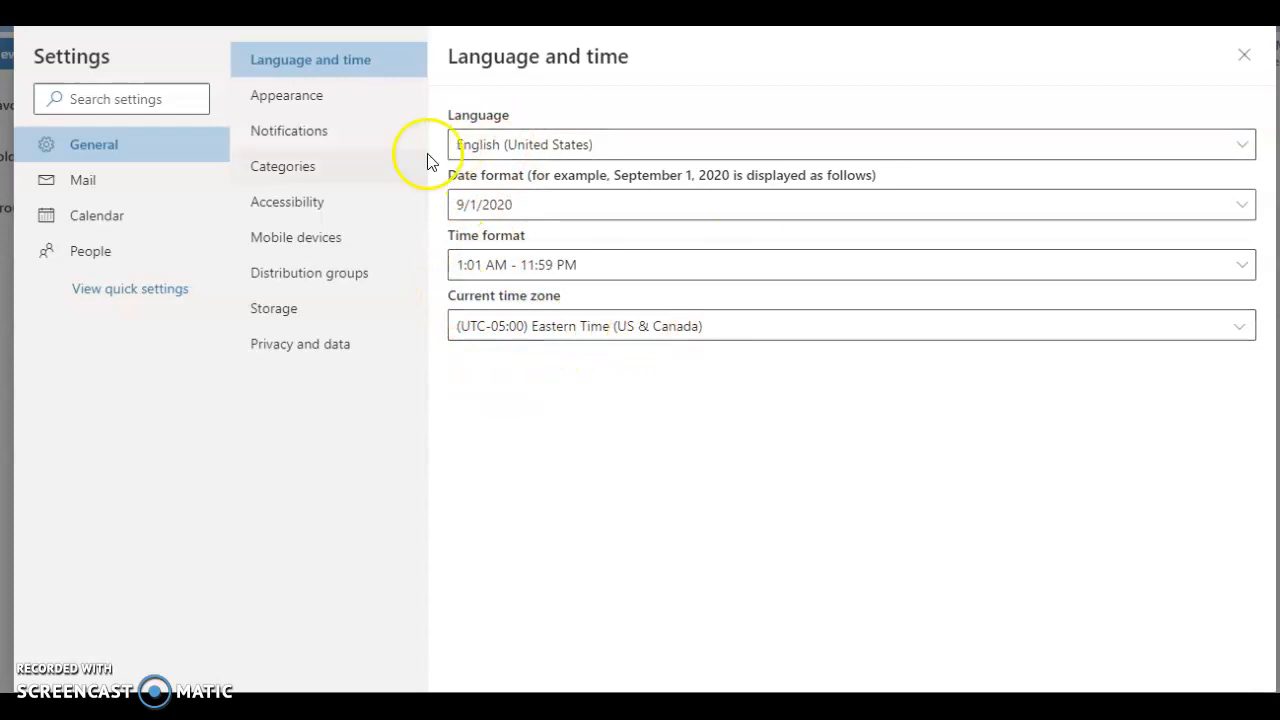
Step: Try out several account themes and dark mode in the General Appearance settings
left_click(313, 100)
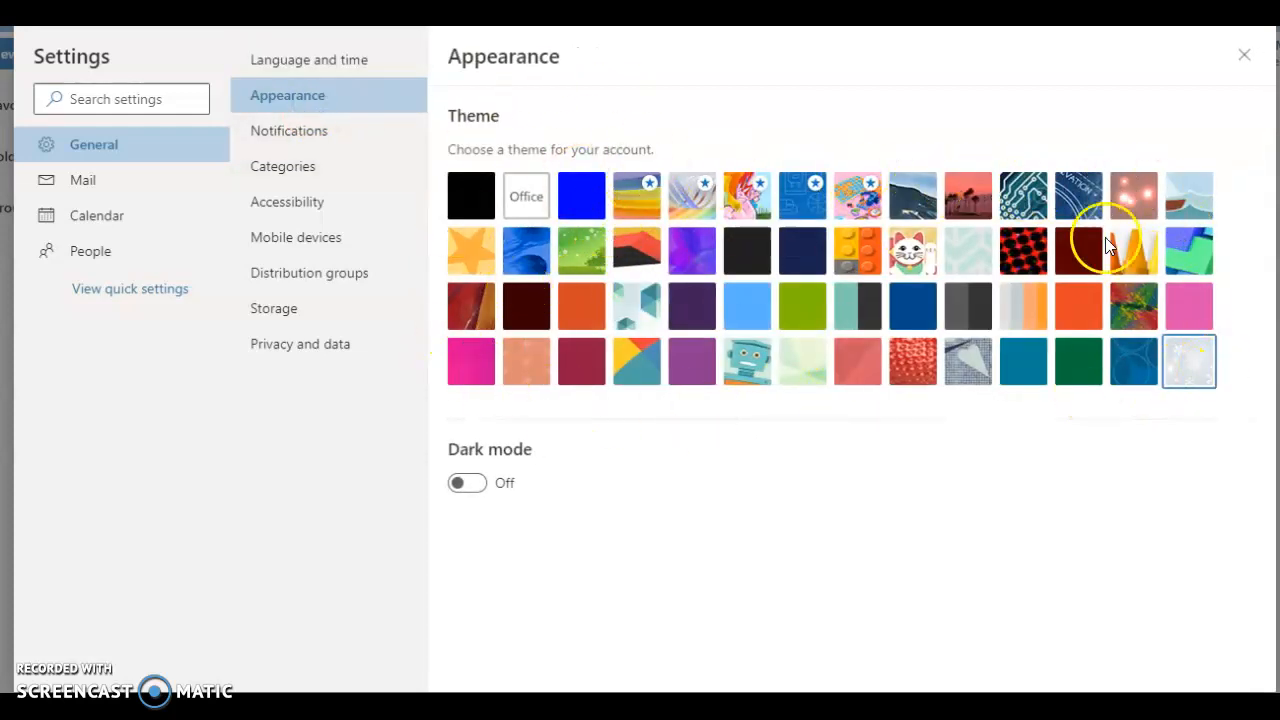
left_click(1140, 262)
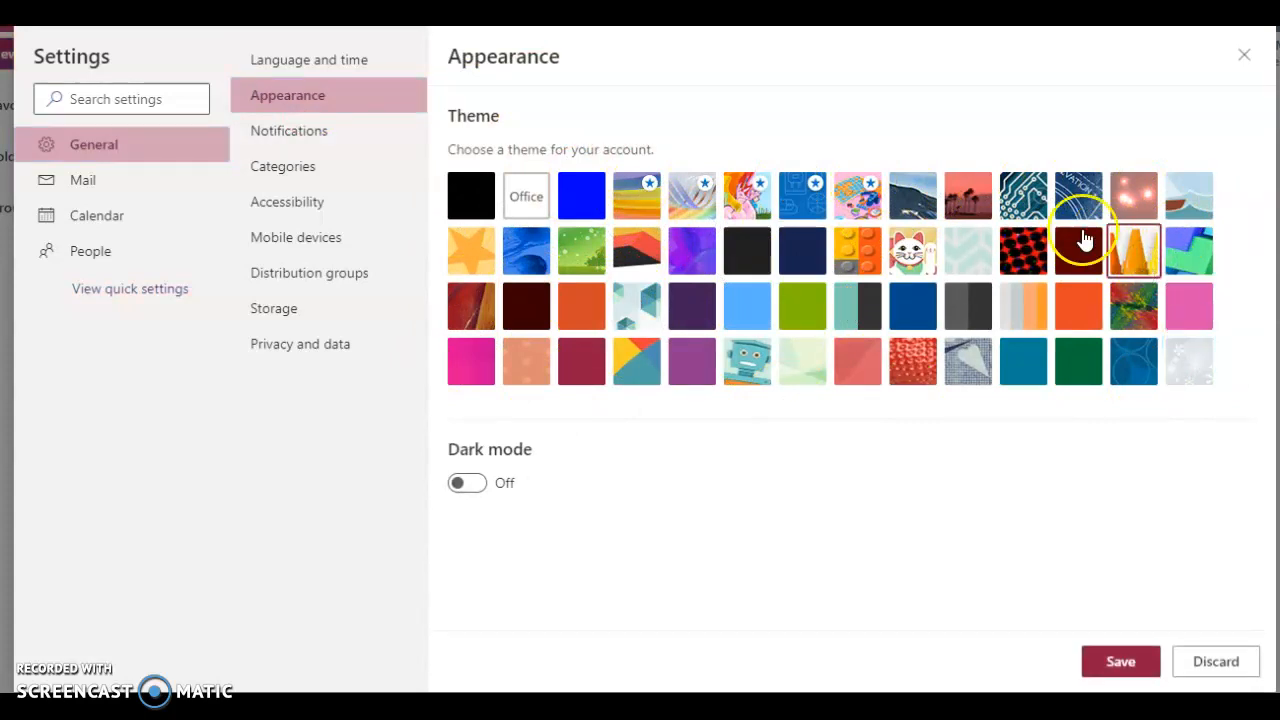
left_click(968, 205)
left_click(872, 210)
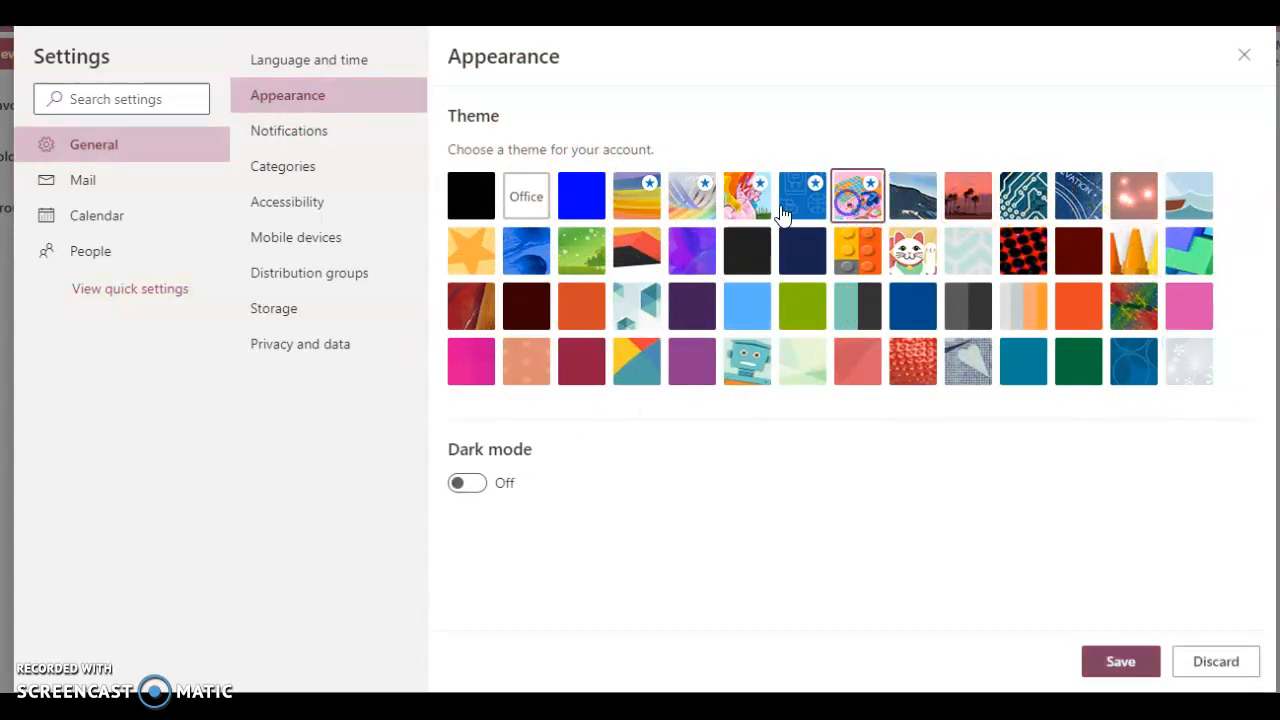
left_click(763, 378)
left_click(815, 378)
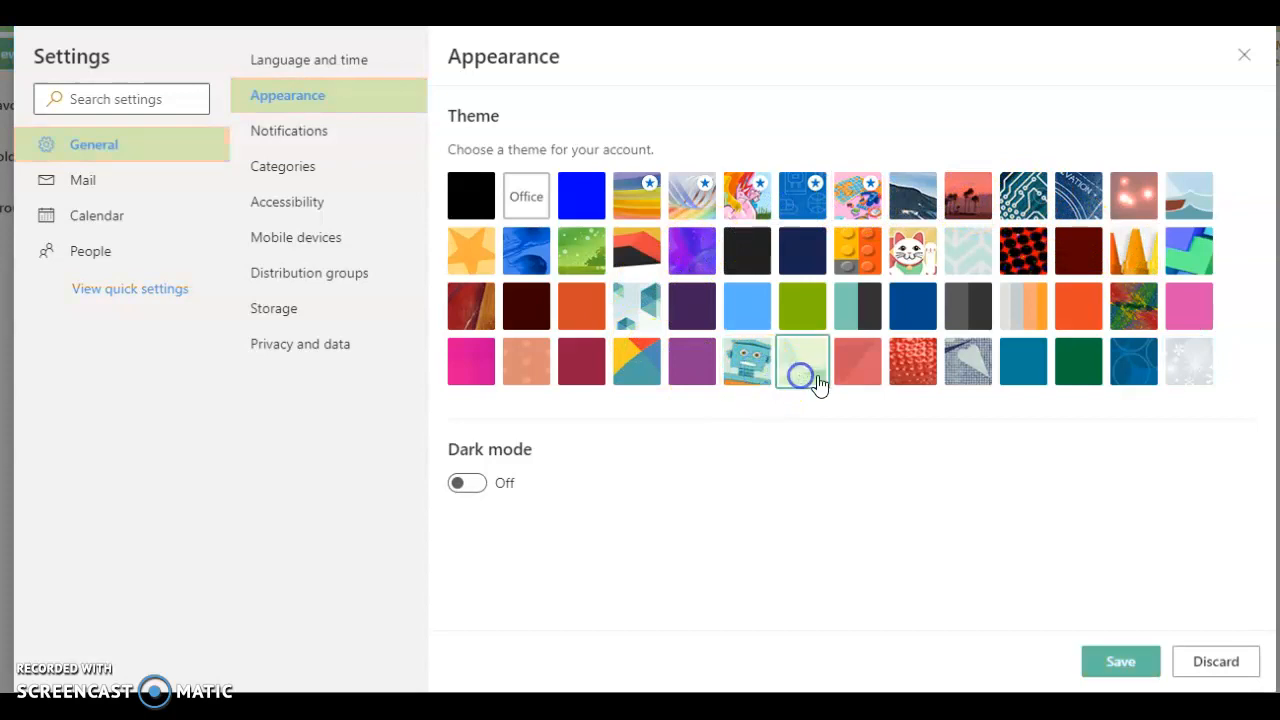
left_click(1023, 250)
left_click(1133, 250)
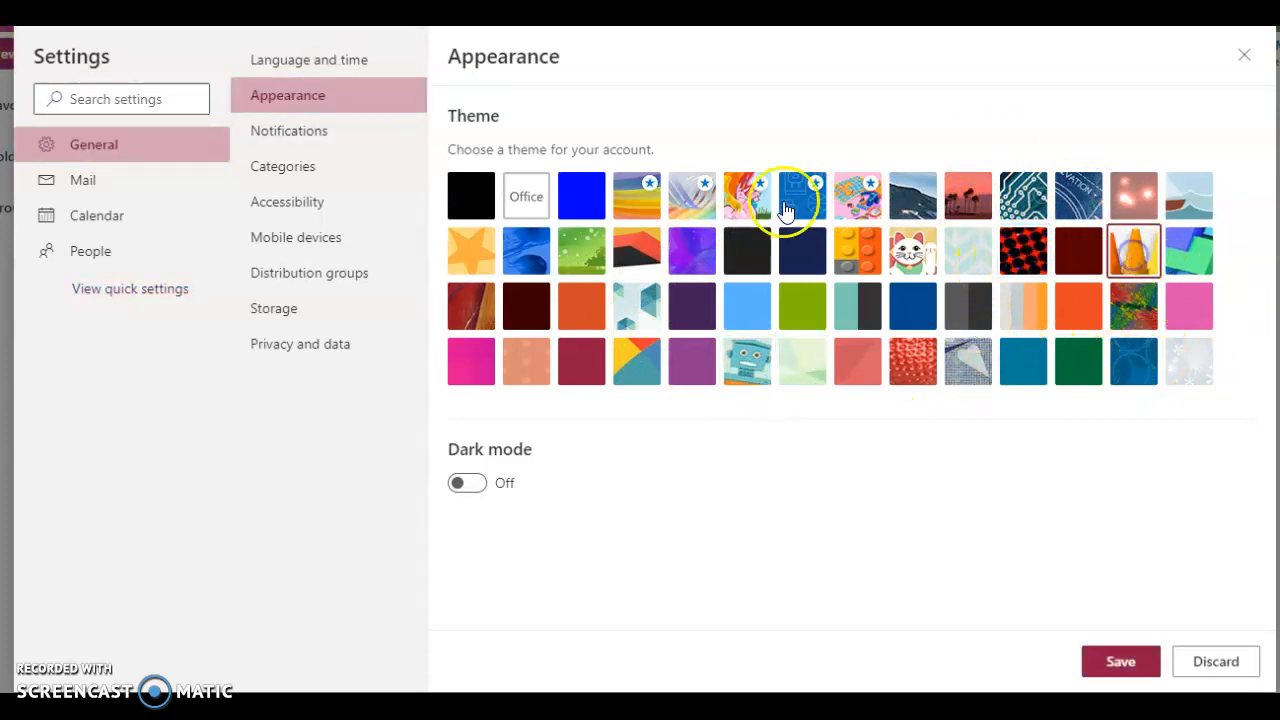
left_click(467, 483)
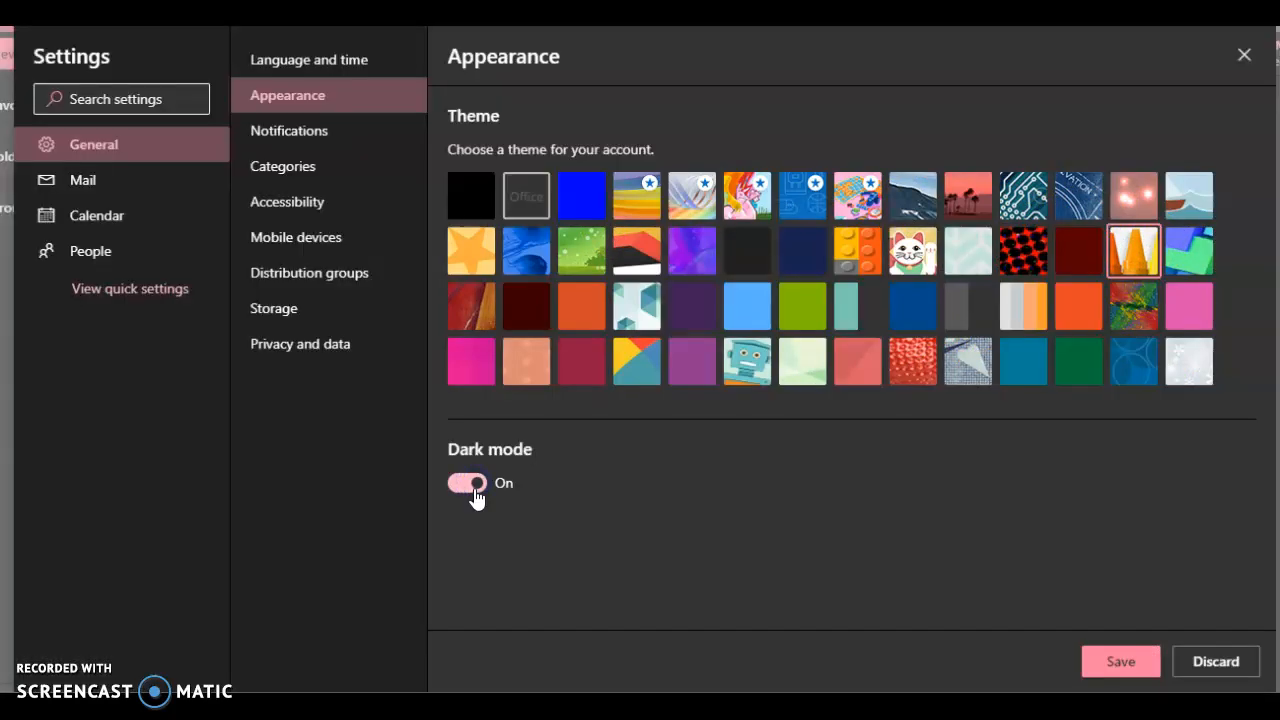
left_click(467, 483)
Step: Discard the unsaved appearance changes and review the General Notifications and Categories settings
left_click(349, 141)
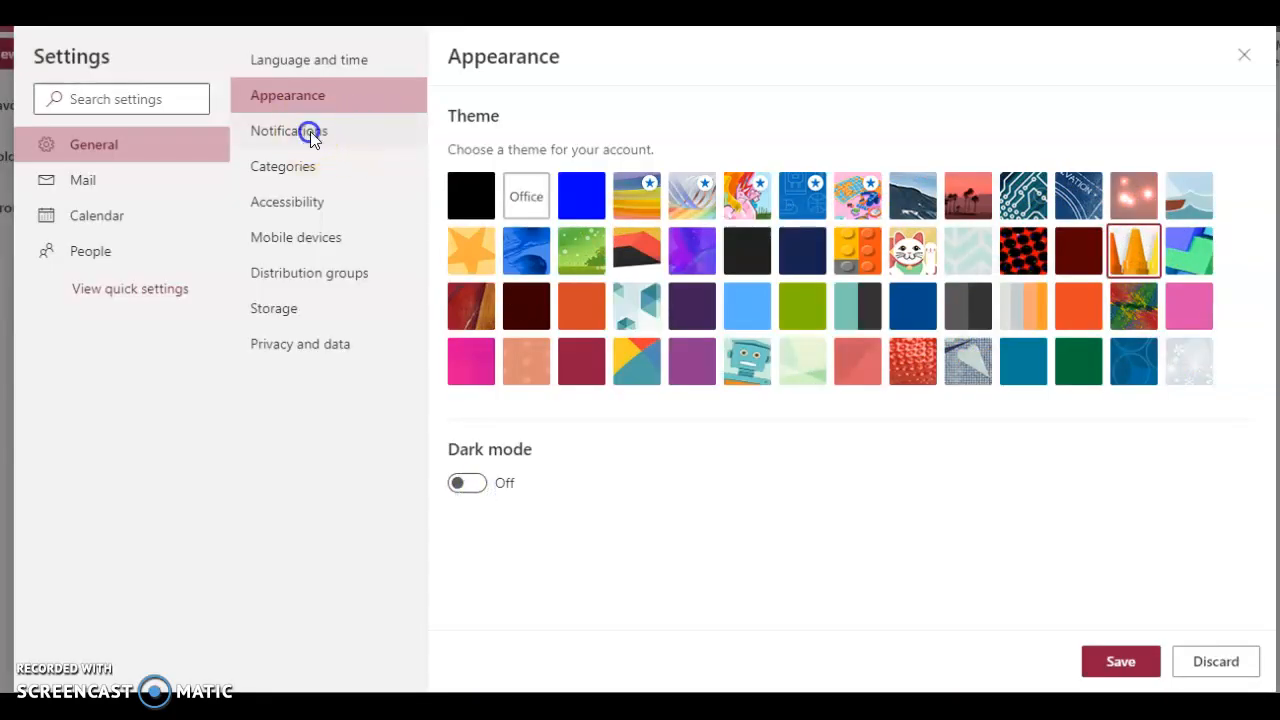
left_click(663, 372)
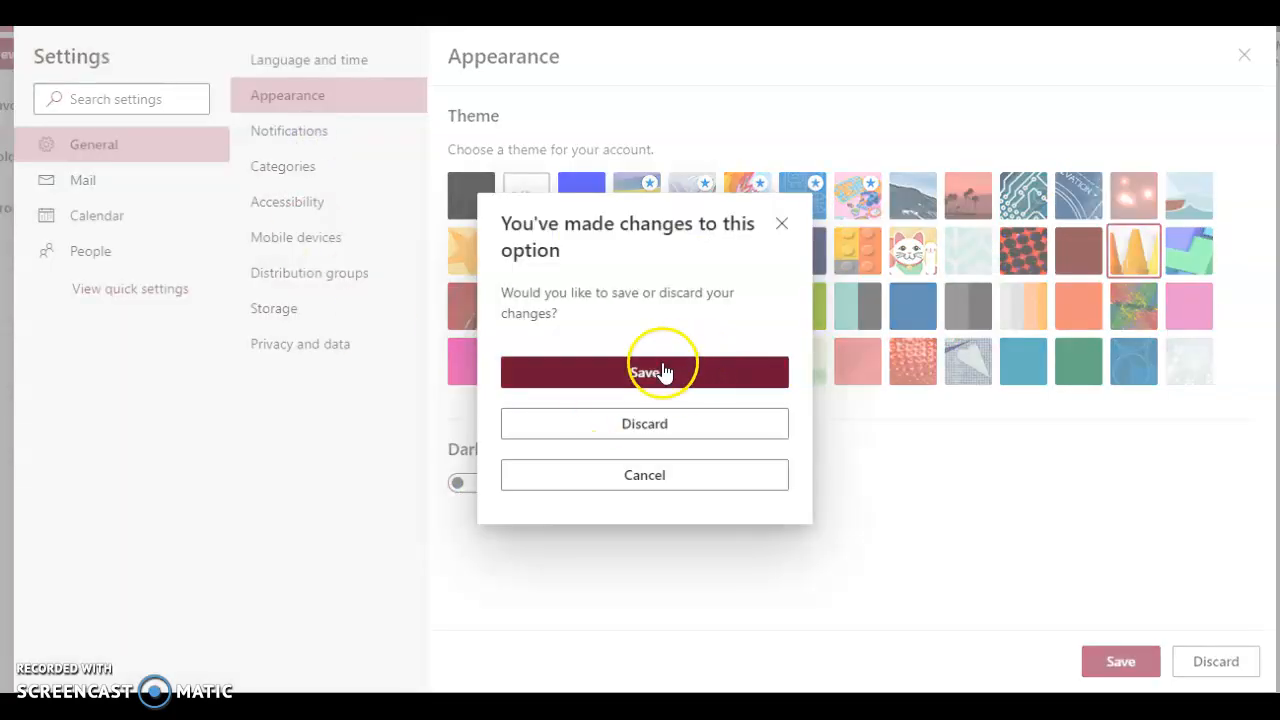
left_click(651, 430)
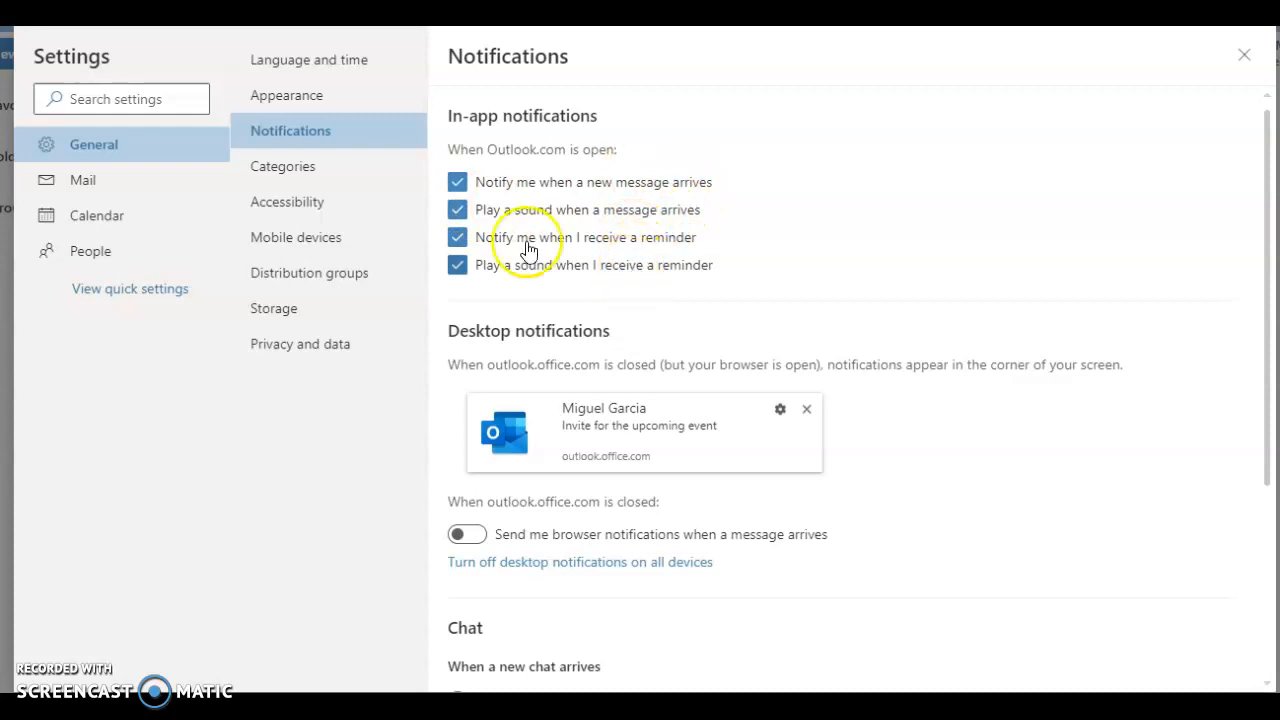
left_click(268, 166)
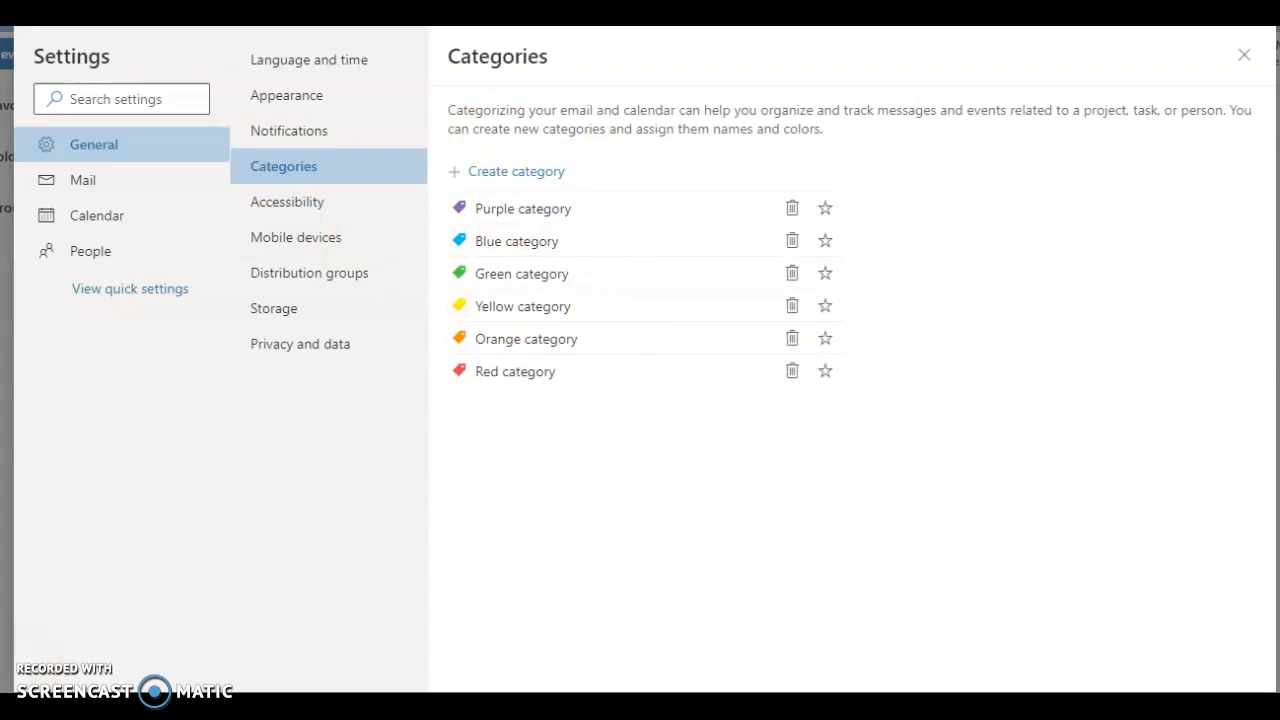
mouse_move(345, 712)
Step: Examine the Mail layout options for Focused Inbox, message height, message organization, deleted items and sender images
left_click(88, 184)
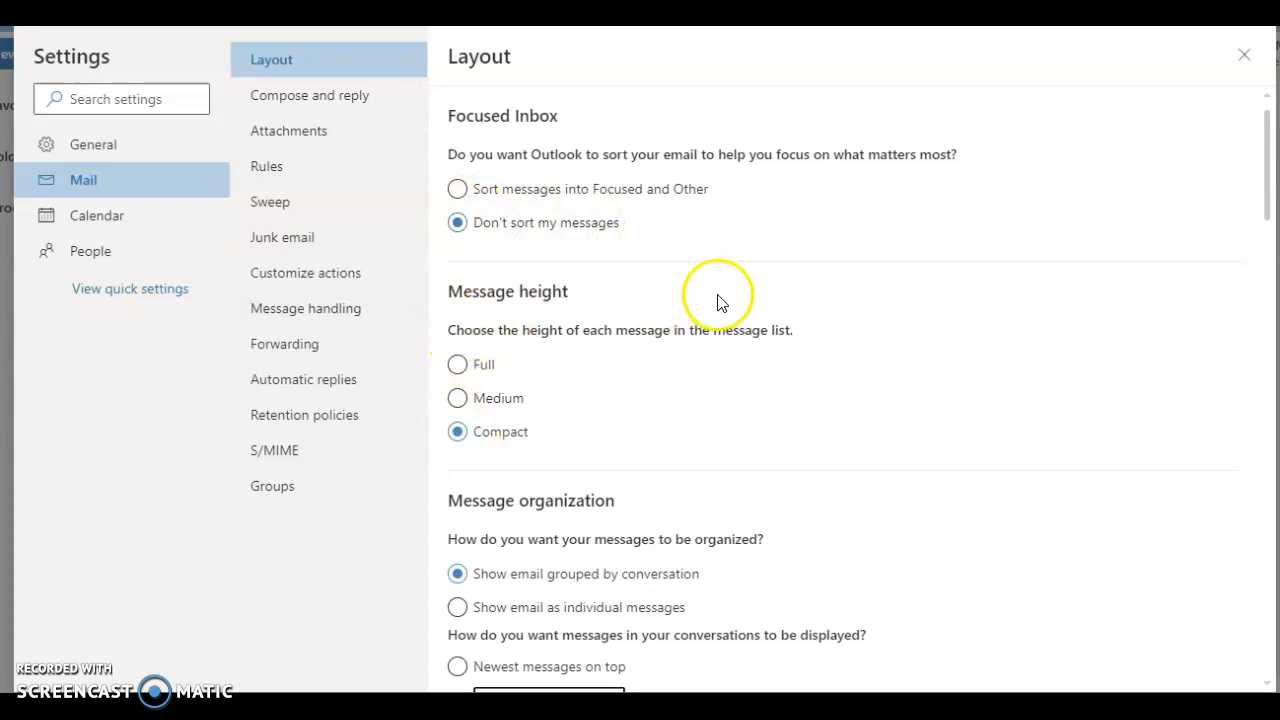
scroll(717, 302, "down", 2)
scroll(744, 338, "down", 1)
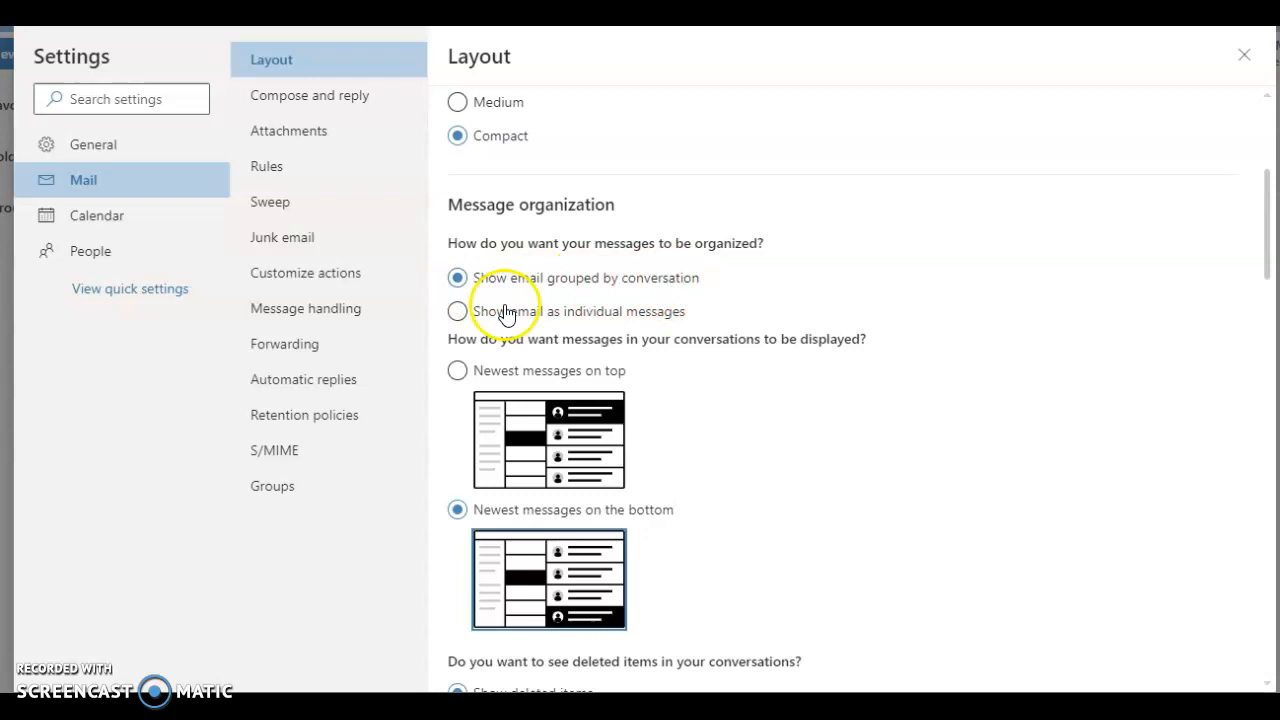
scroll(867, 327, "down", 2)
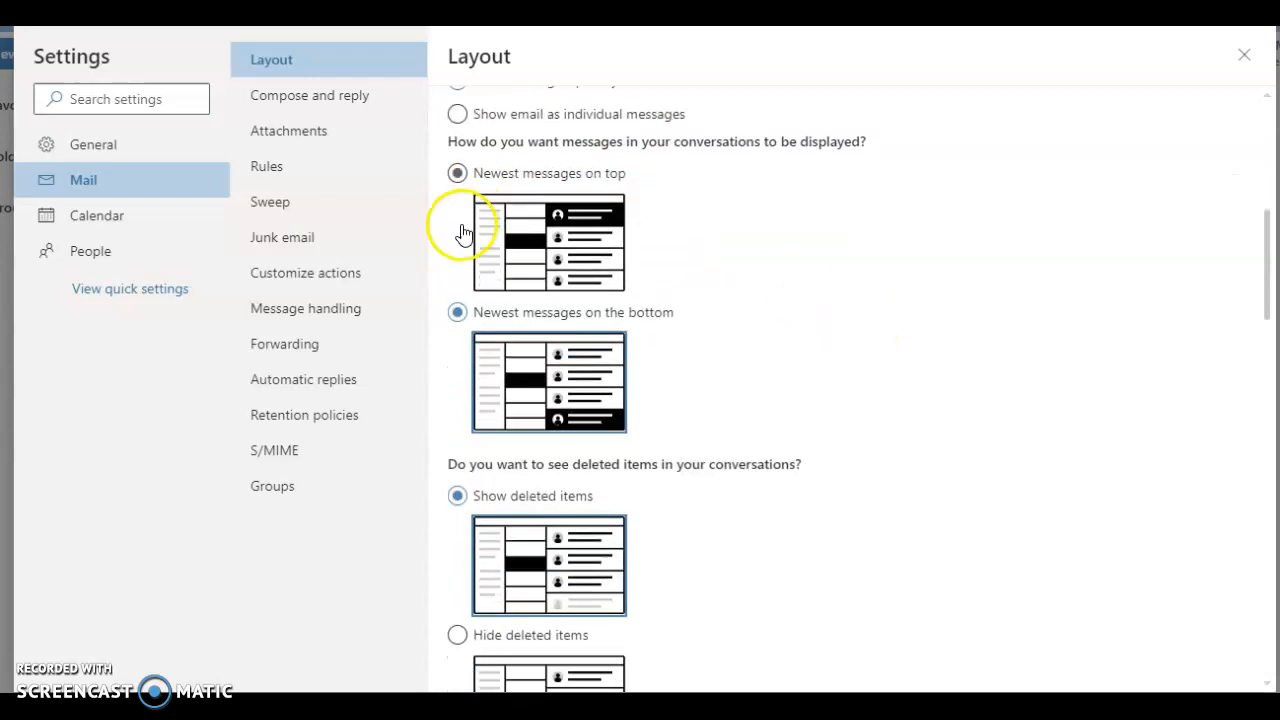
scroll(578, 254, "down", 1)
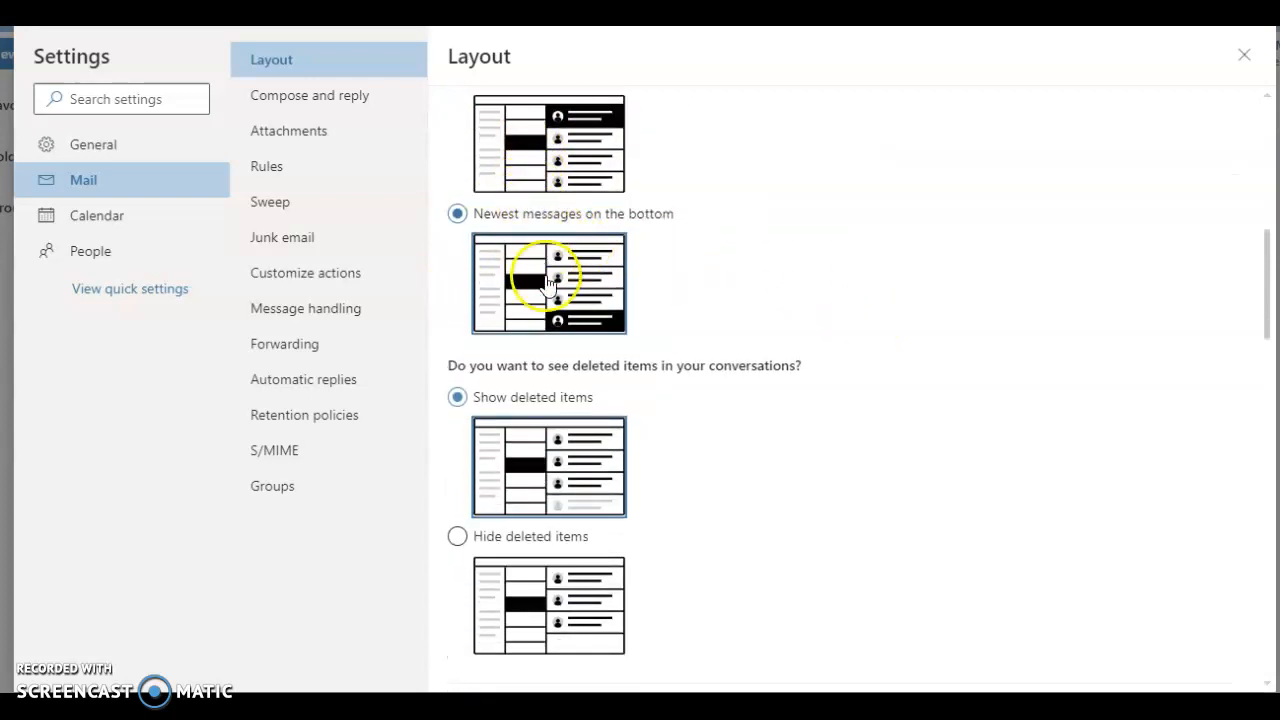
scroll(665, 360, "down", 2)
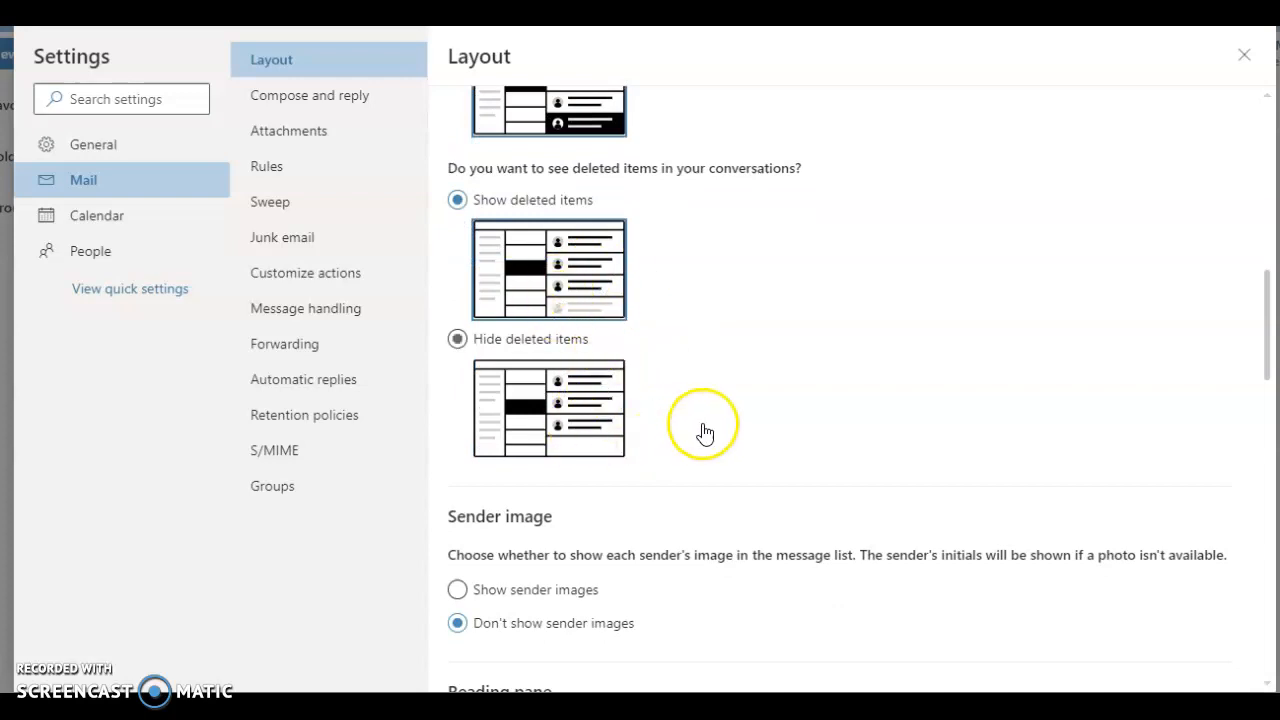
scroll(700, 428, "down", 2)
scroll(706, 528, "down", 2)
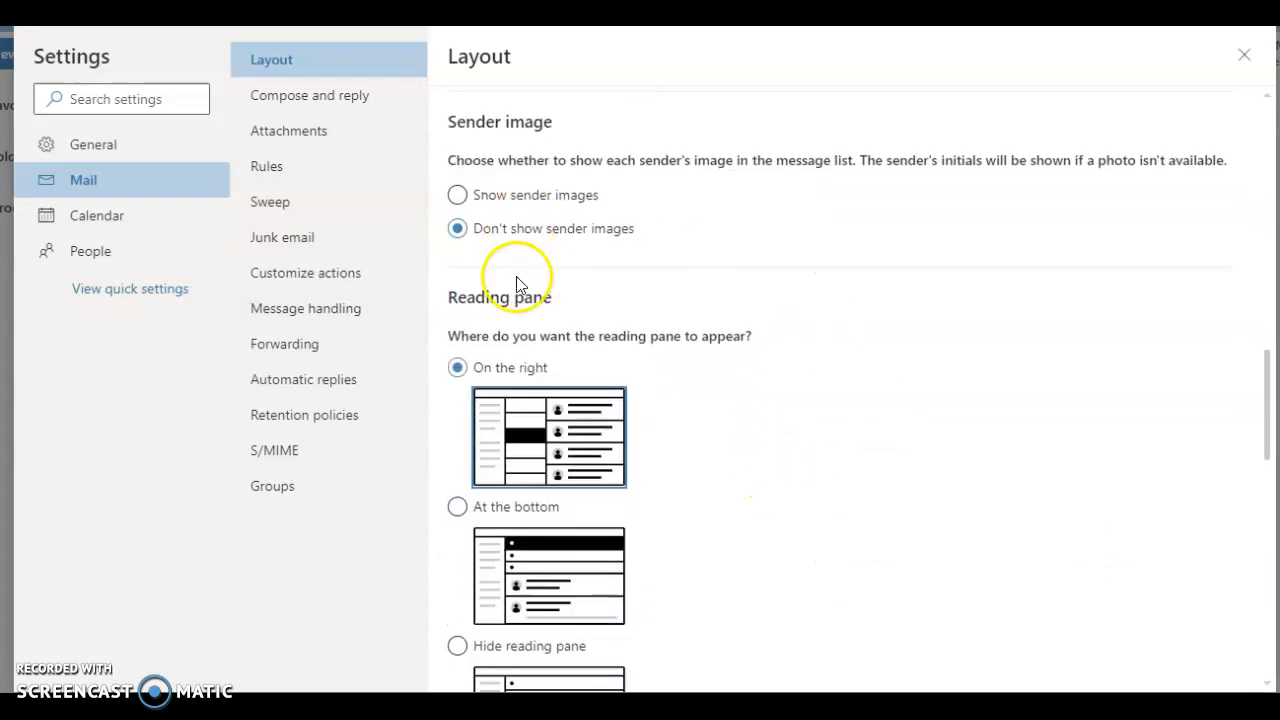
Step: Examine the Mail layout options for reading pane placement, sign-in behavior, message list format, preview text, inline previews and date headers
scroll(640, 415, "down", 3)
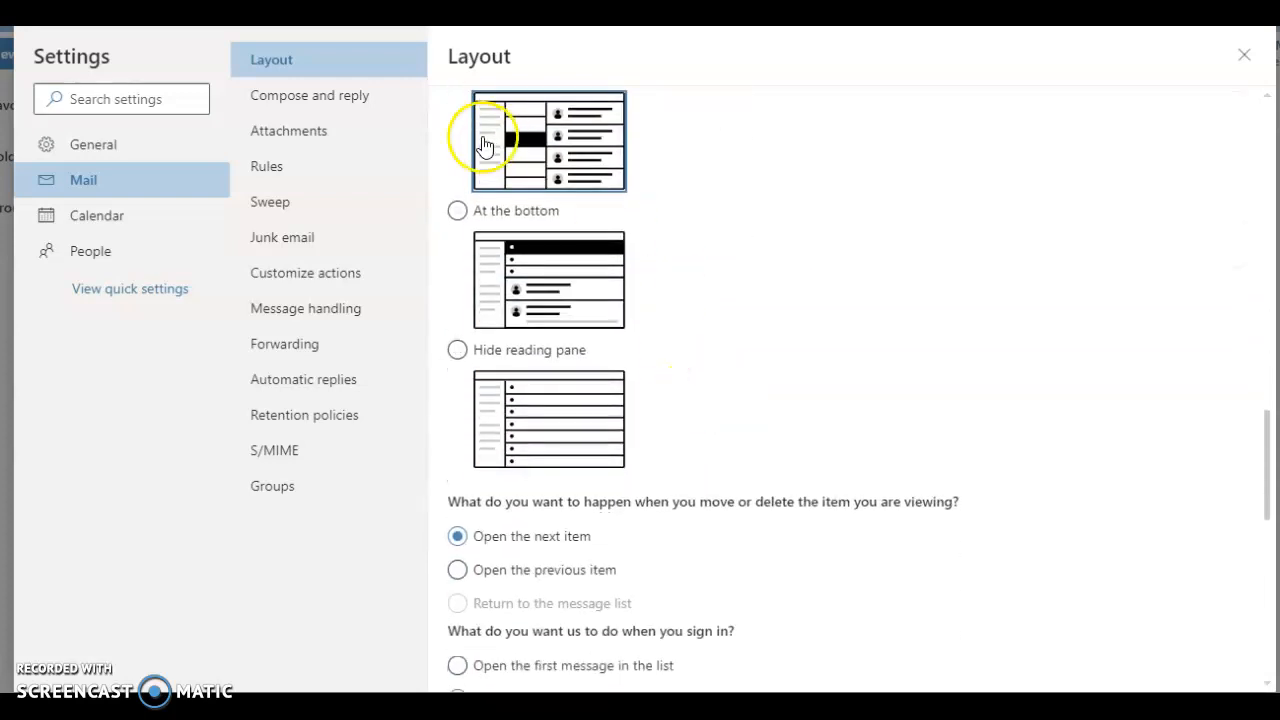
scroll(545, 206, "up", 1)
left_click(551, 400)
left_click(585, 280)
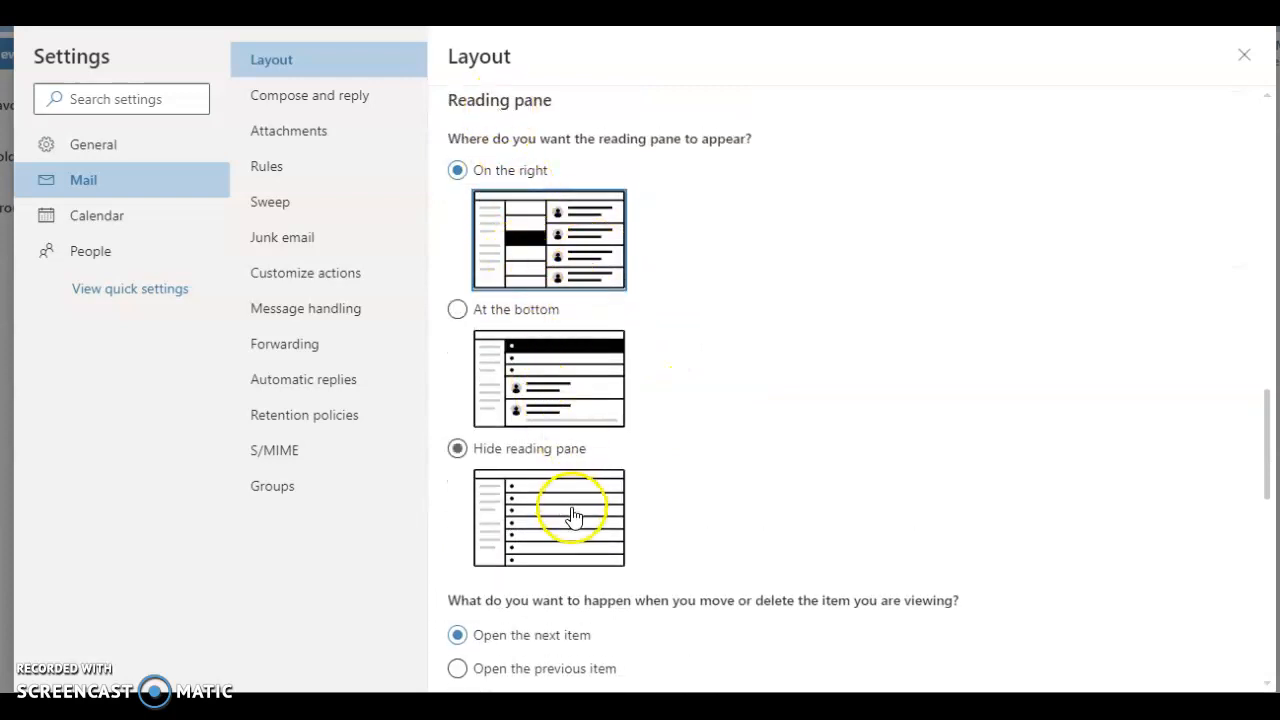
scroll(895, 470, "down", 2)
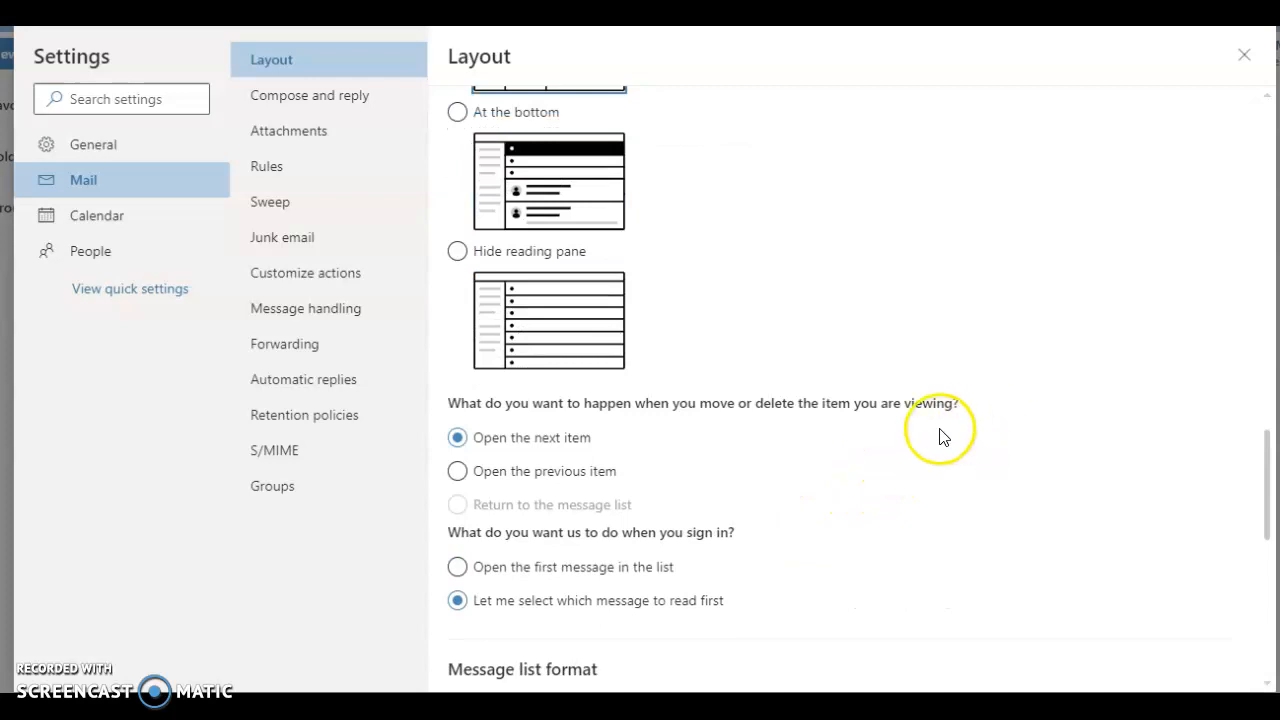
scroll(965, 420, "down", 1)
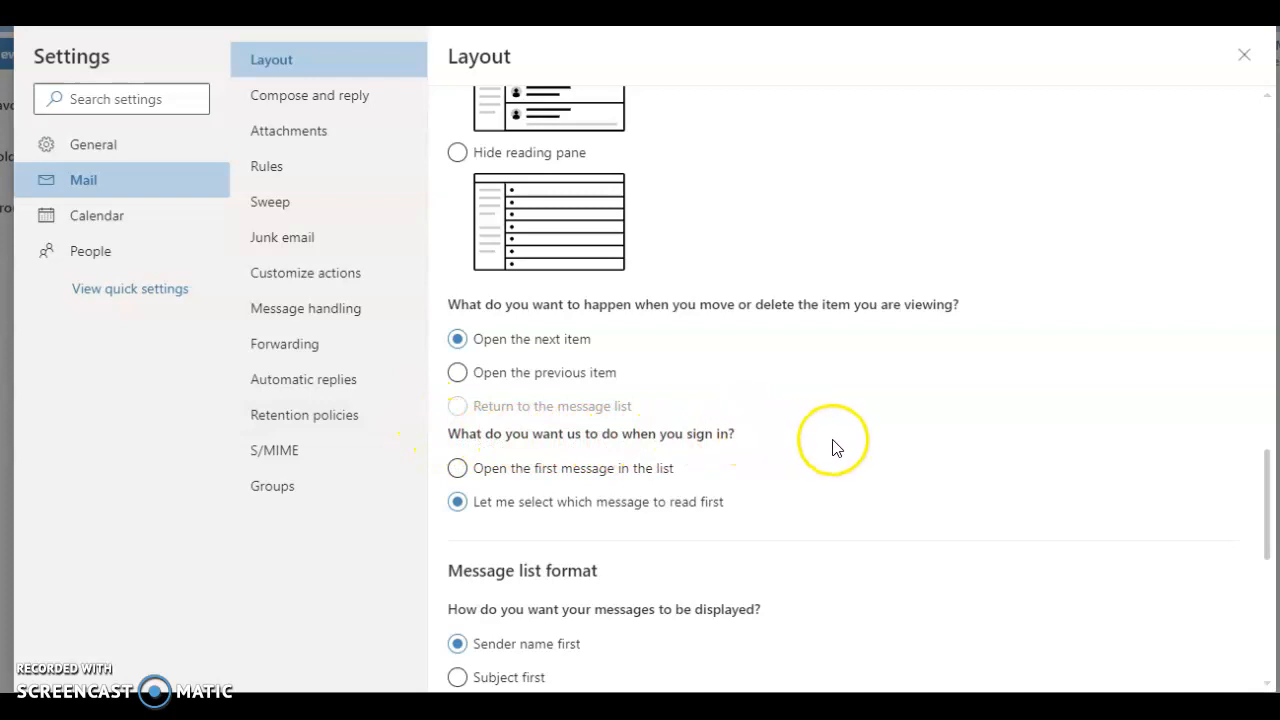
scroll(838, 445, "down", 1)
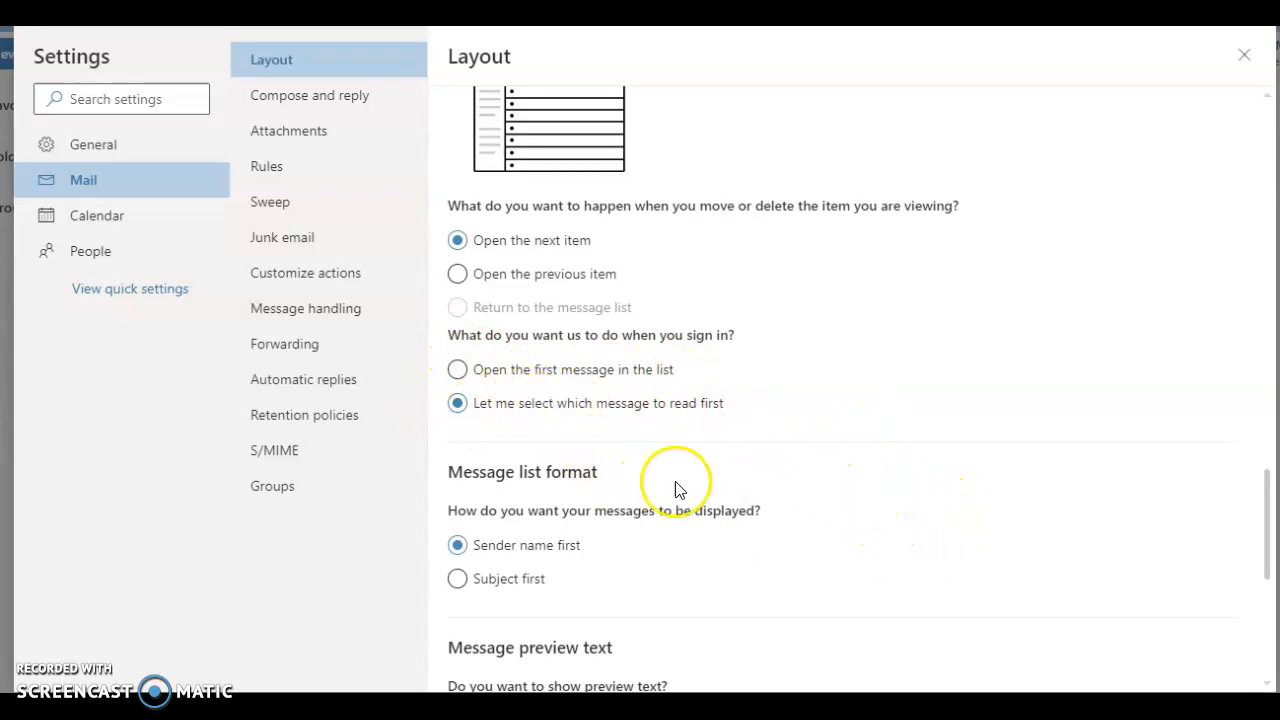
scroll(914, 514, "down", 4)
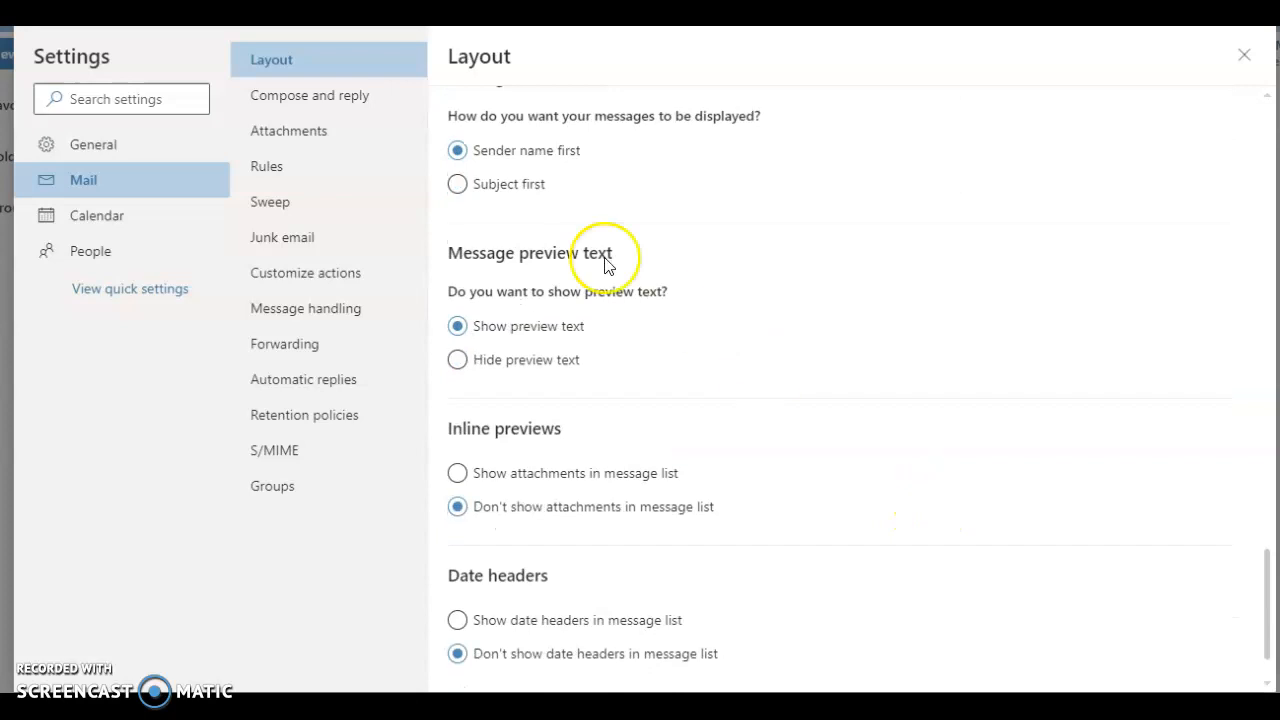
Step: Review the message preview text, inline previews and date headers choices once more in the Mail layout settings
scroll(843, 363, "down", 1)
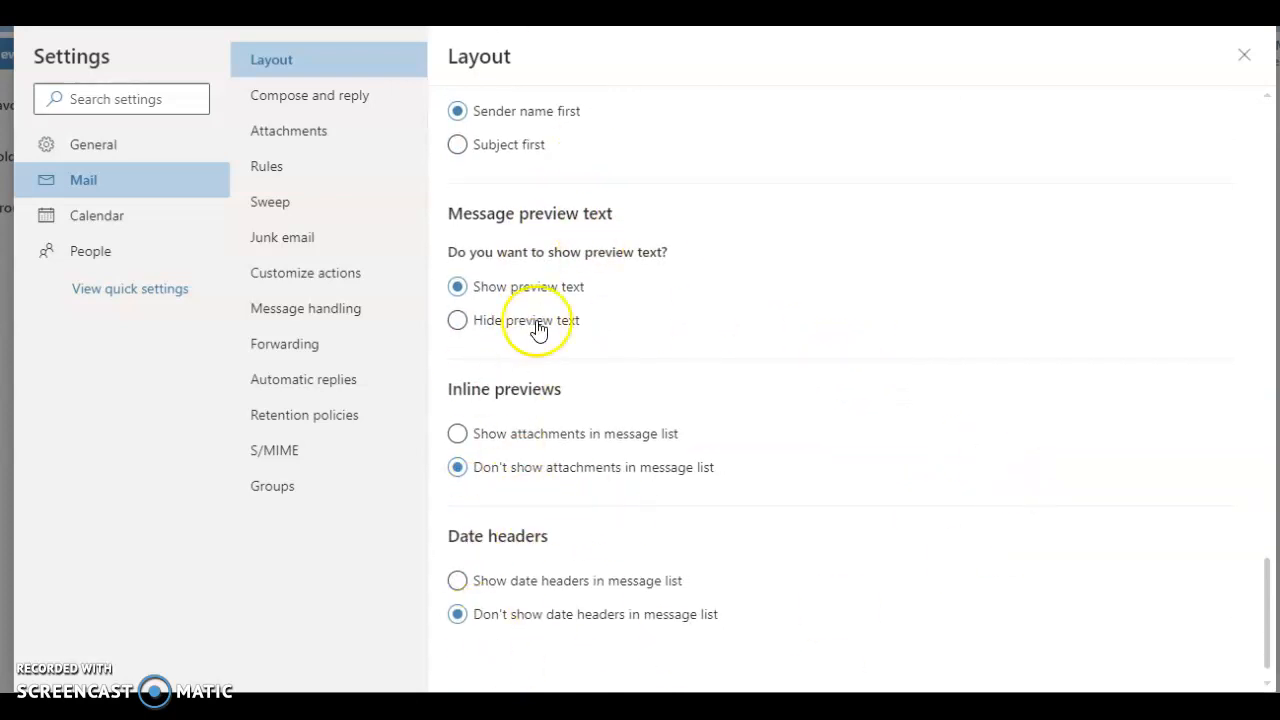
scroll(871, 276, "up", 6)
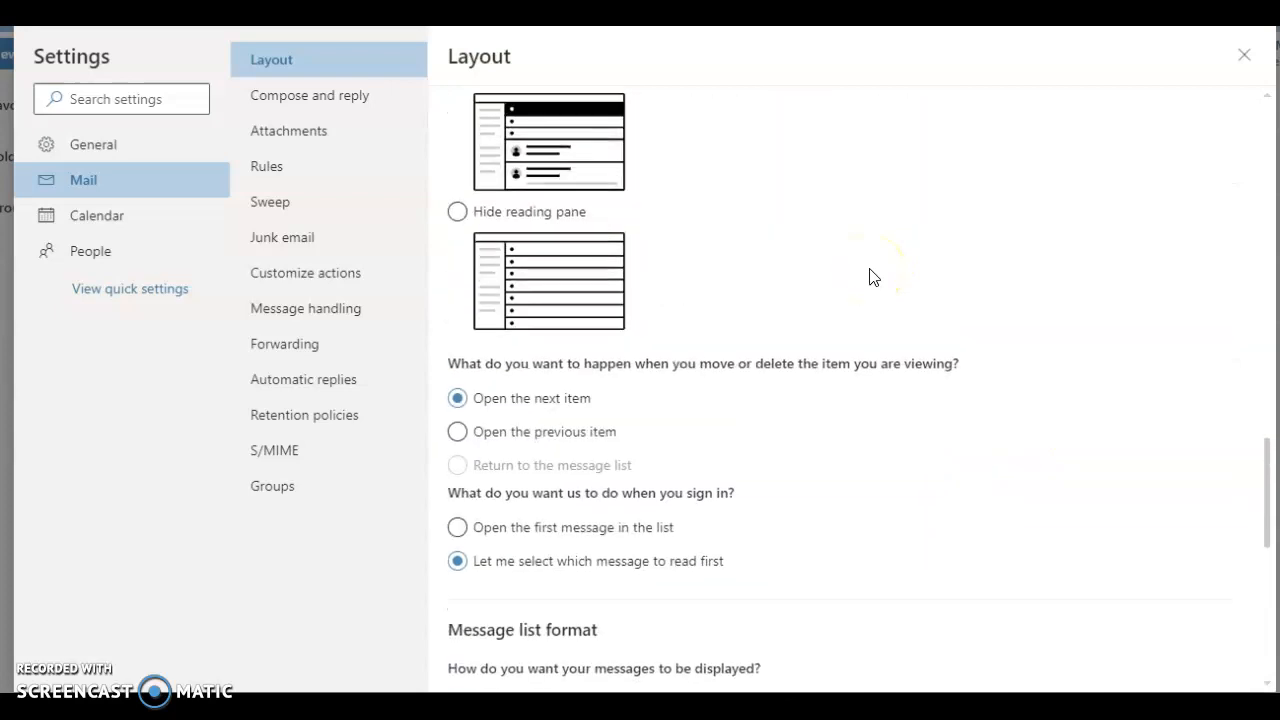
scroll(871, 276, "up", 5)
left_click_drag(1267, 393, 1267, 613)
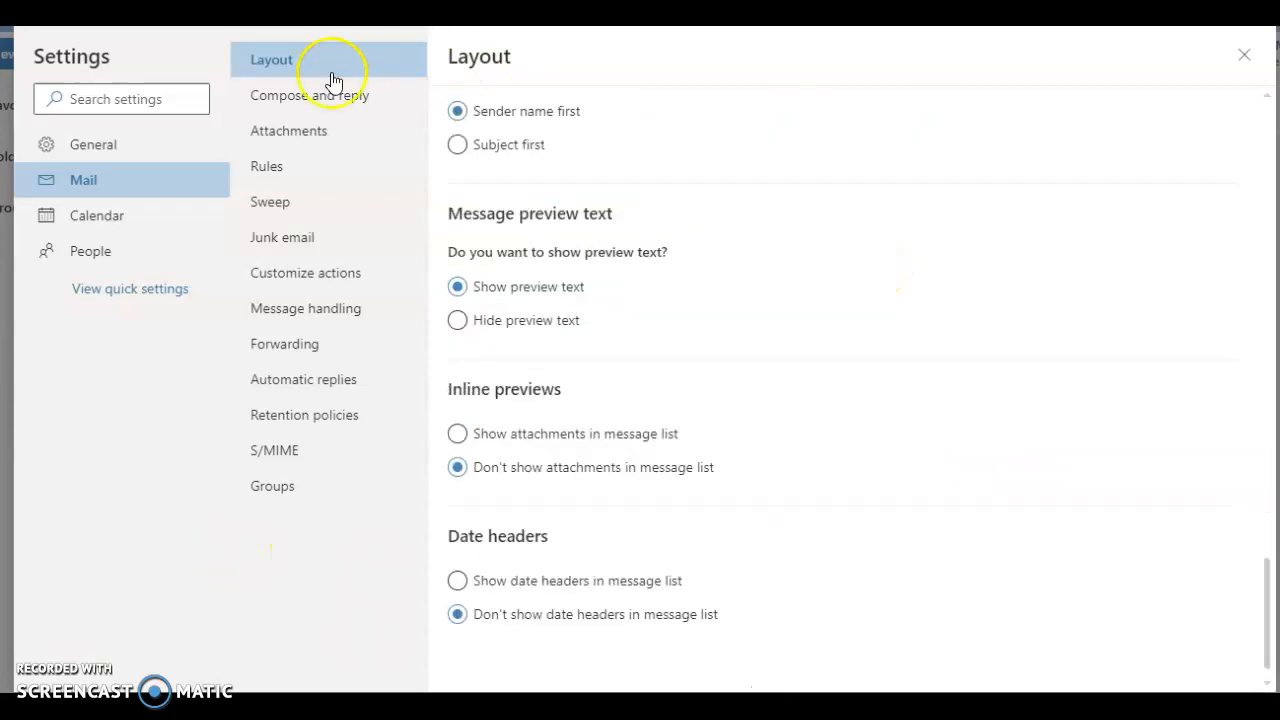
Step: Examine the email signature's lines and the additional formatting options in the Mail Compose and reply settings
left_click(321, 100)
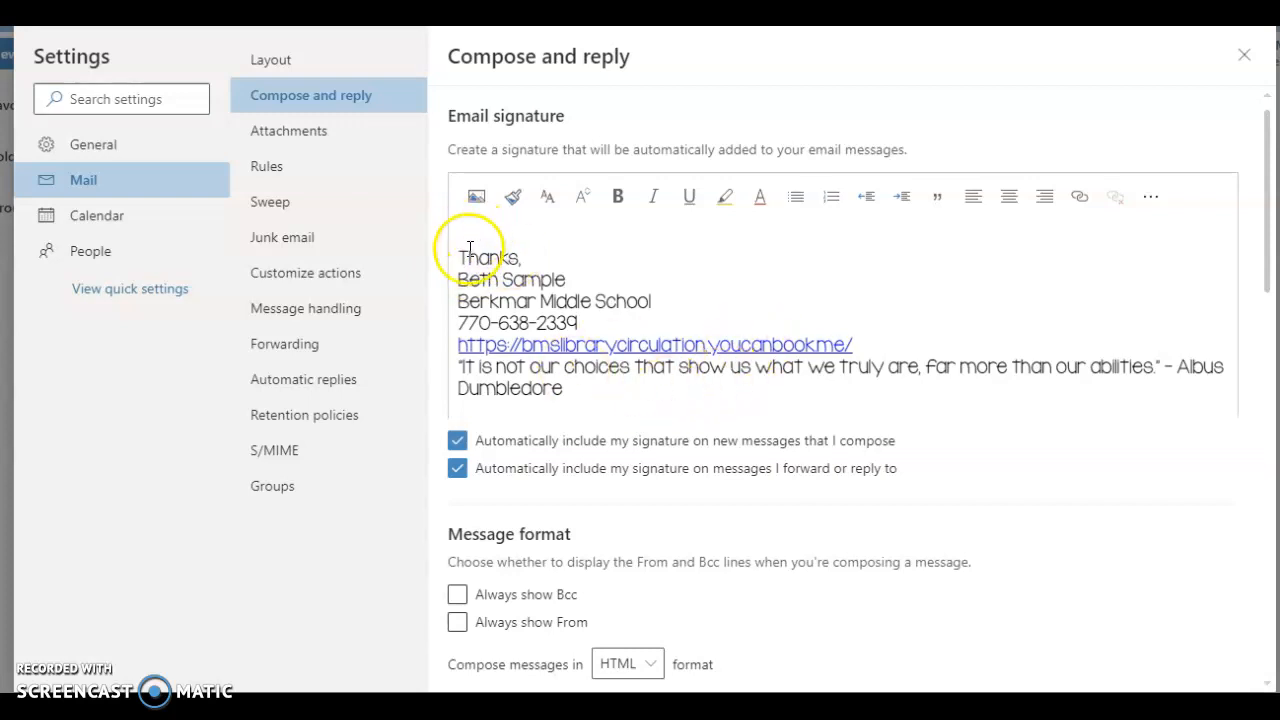
left_click_drag(455, 257, 563, 392)
left_click(605, 269)
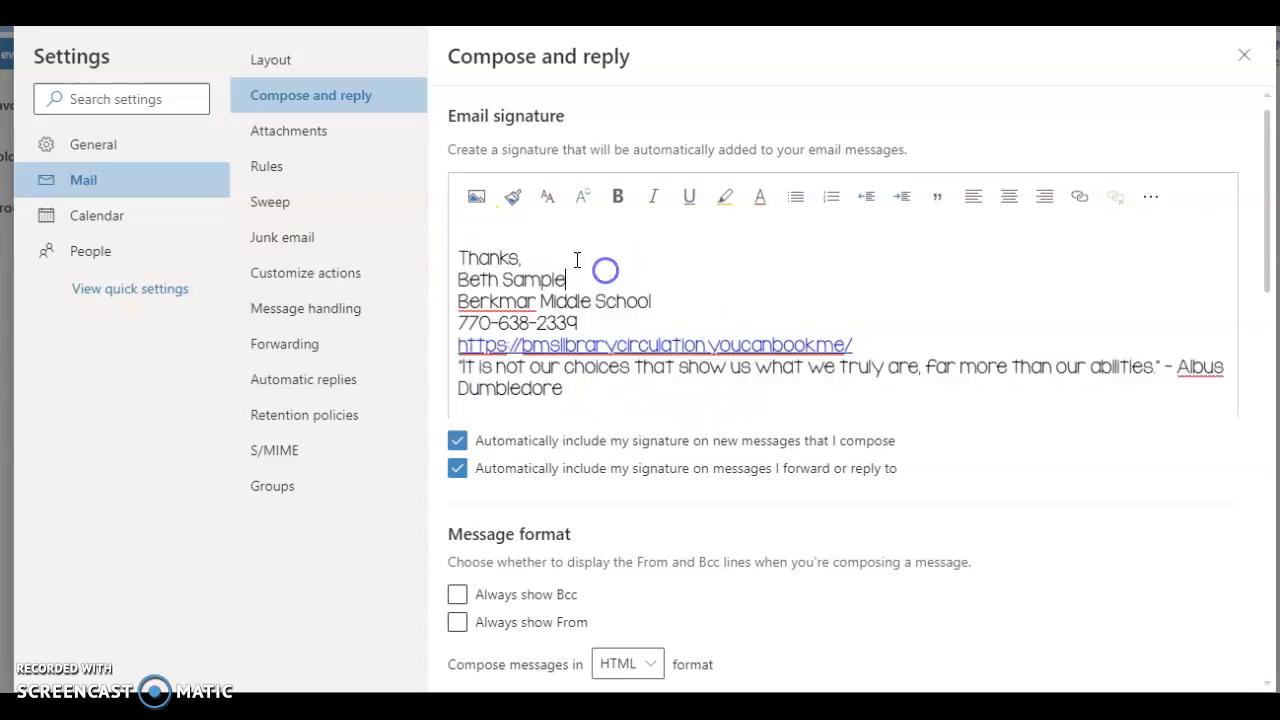
left_click_drag(457, 281, 586, 278)
left_click_drag(457, 301, 666, 299)
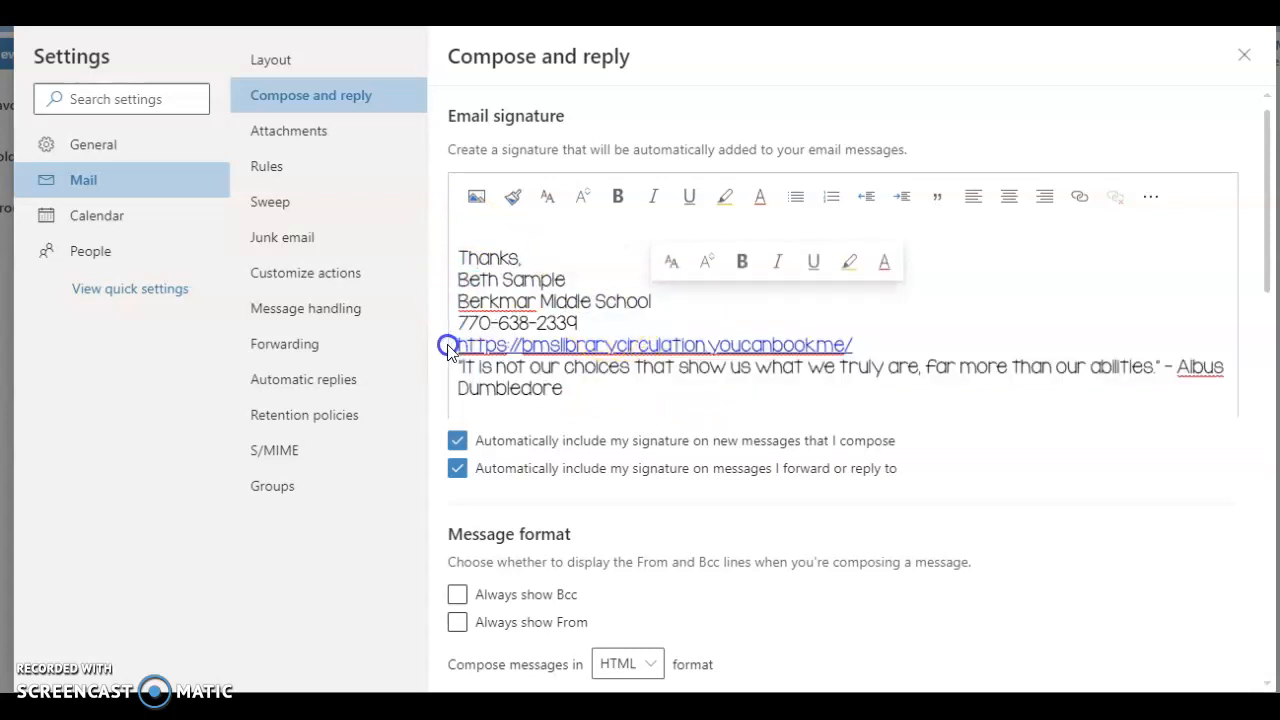
left_click_drag(443, 344, 866, 343)
left_click(951, 315)
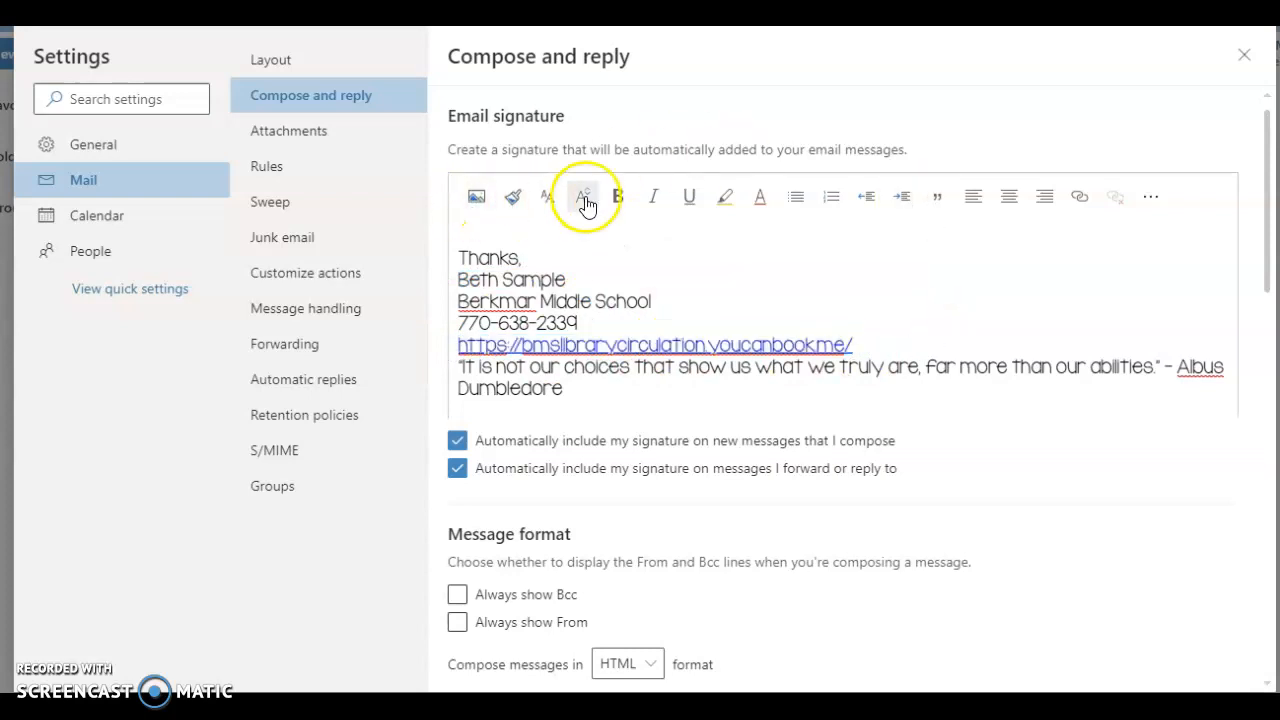
left_click(1154, 198)
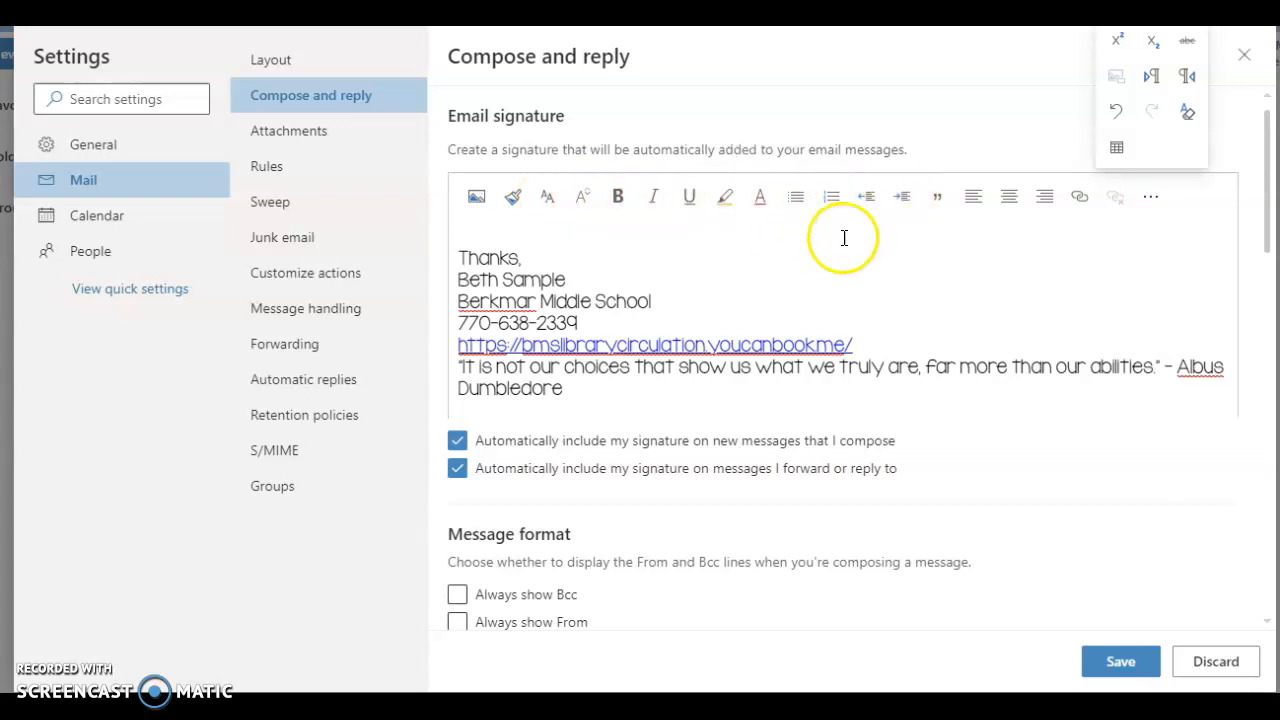
Step: Examine the options that automatically include the signature on new messages and on forwards or replies, and the message format choices
scroll(941, 277, "down", 2)
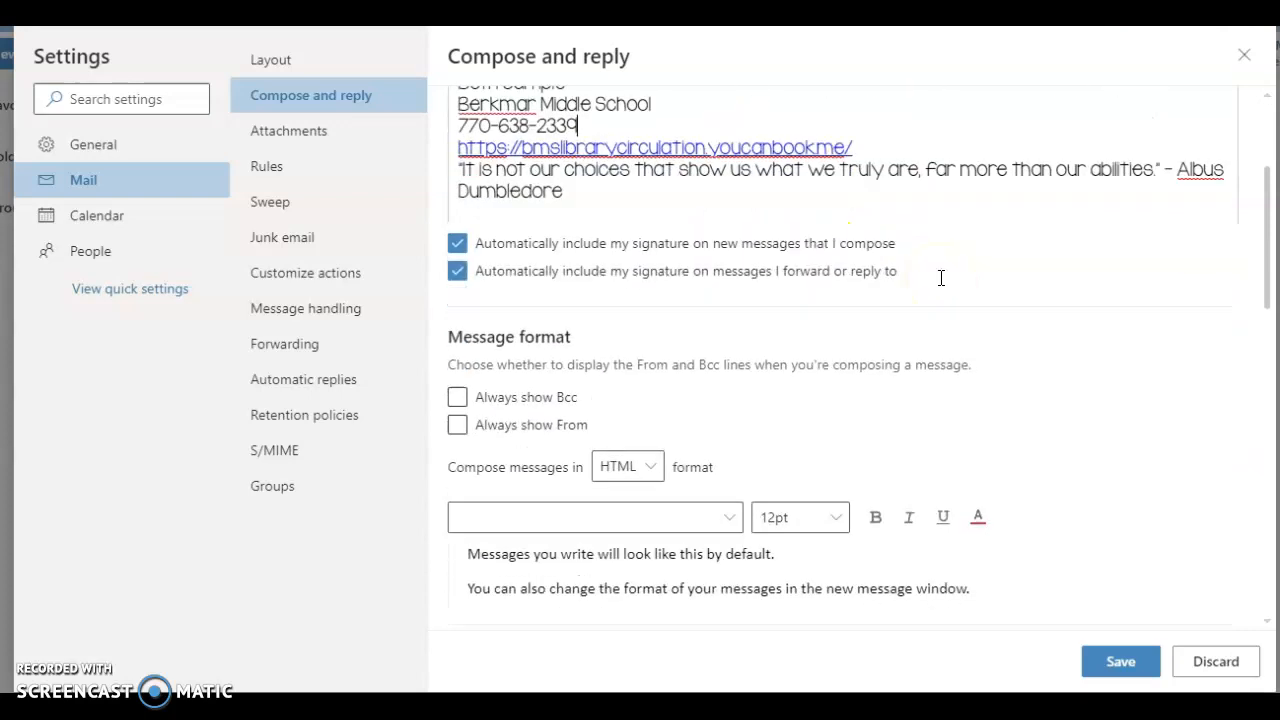
left_click(459, 243)
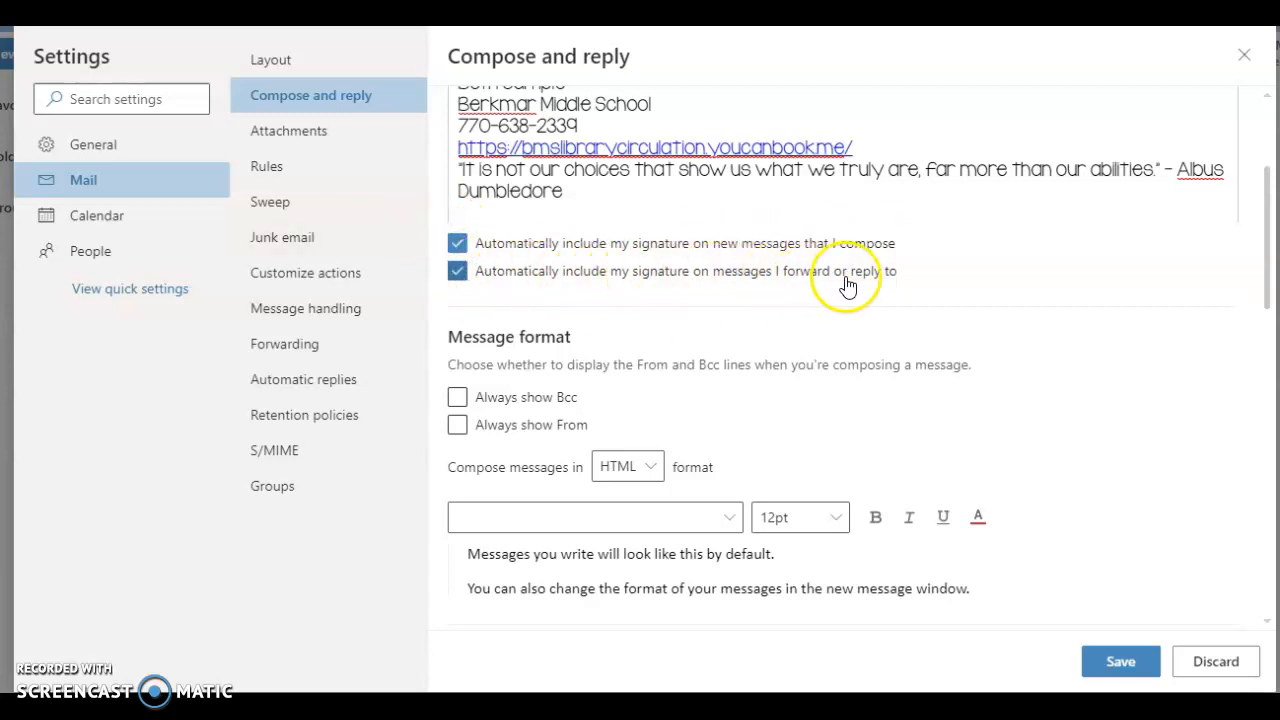
left_click(457, 272)
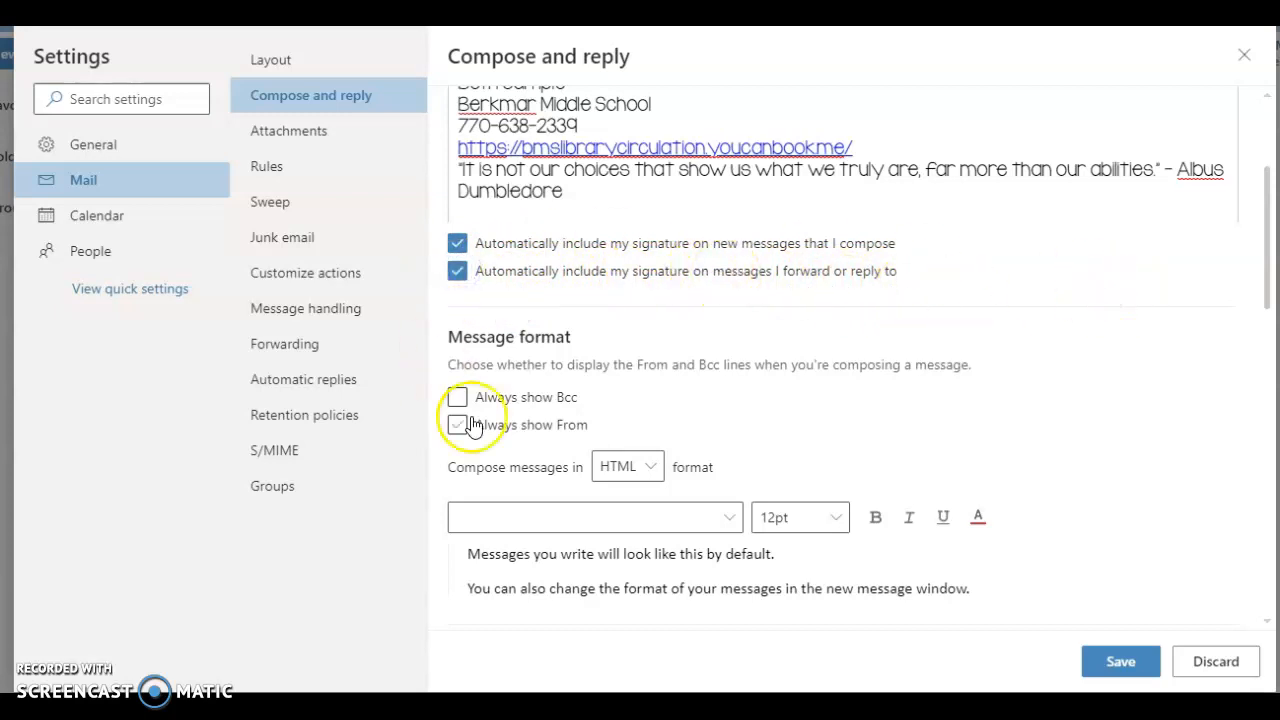
scroll(680, 350, "up", 2)
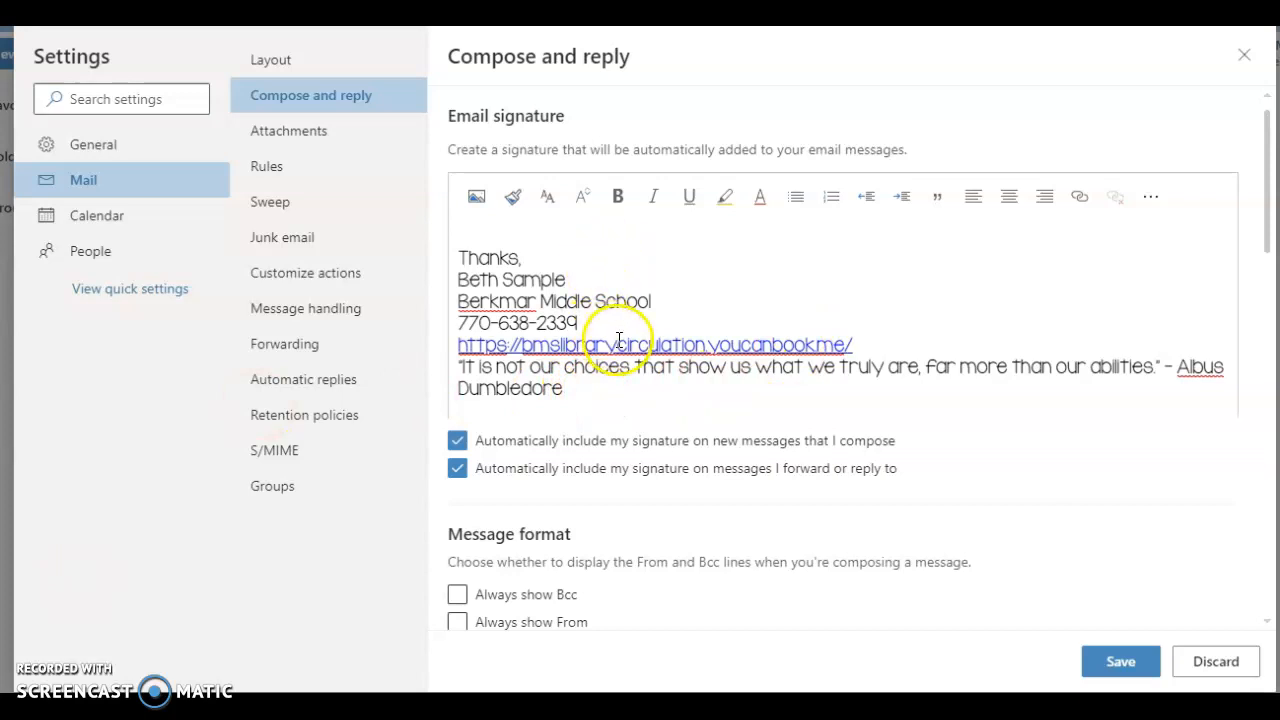
scroll(625, 347, "down", 2)
scroll(618, 349, "down", 1)
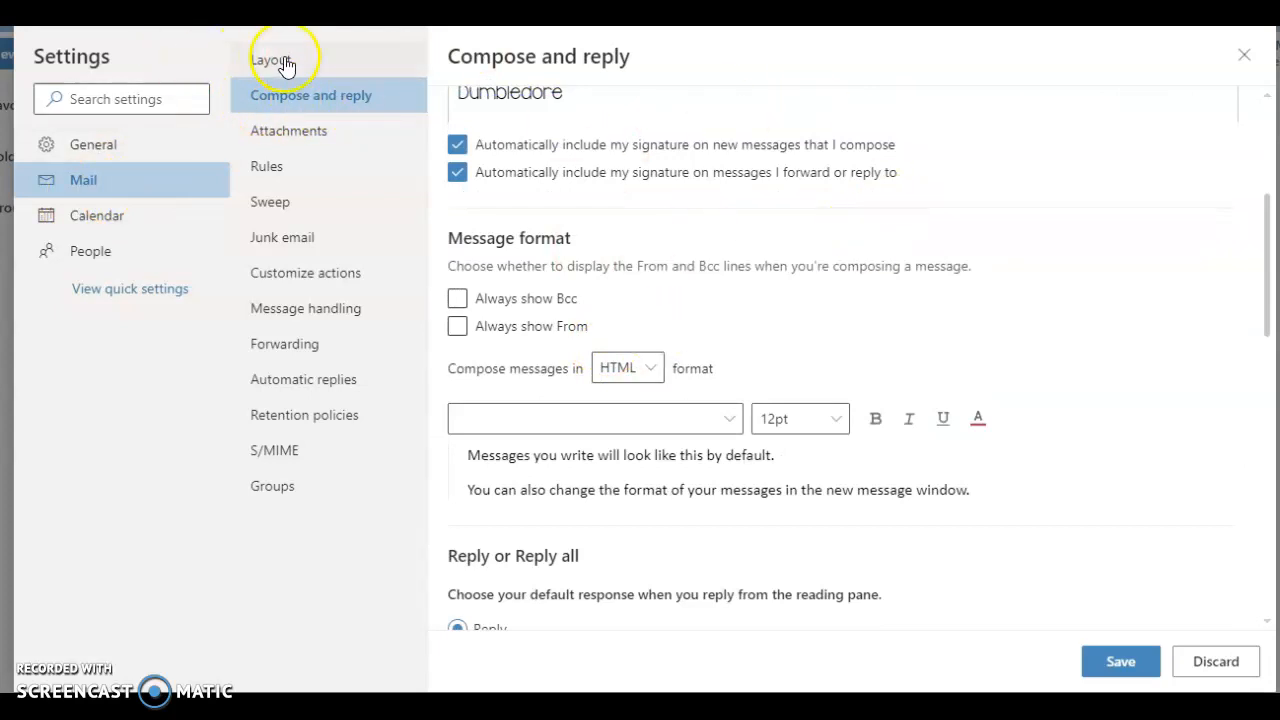
scroll(670, 232, "up", 3)
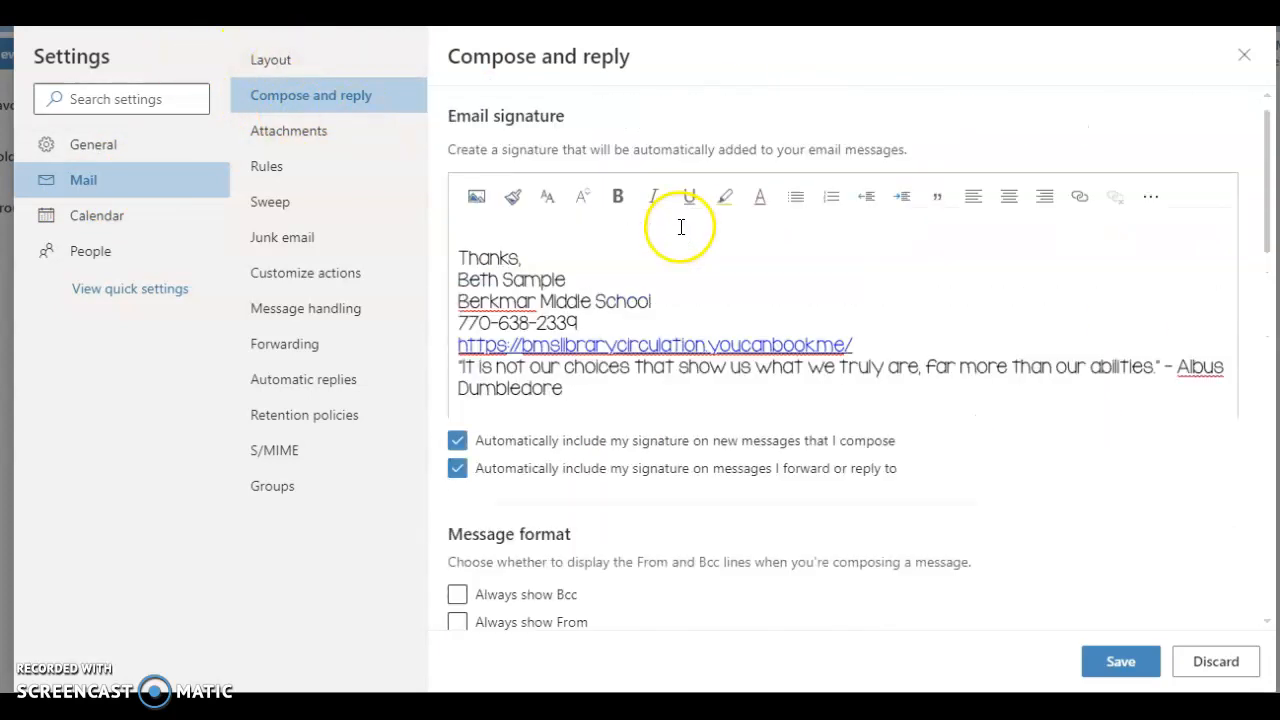
Step: Set the default response back to Reply after trying Reply all, and save the Compose and reply settings
scroll(595, 345, "down", 3)
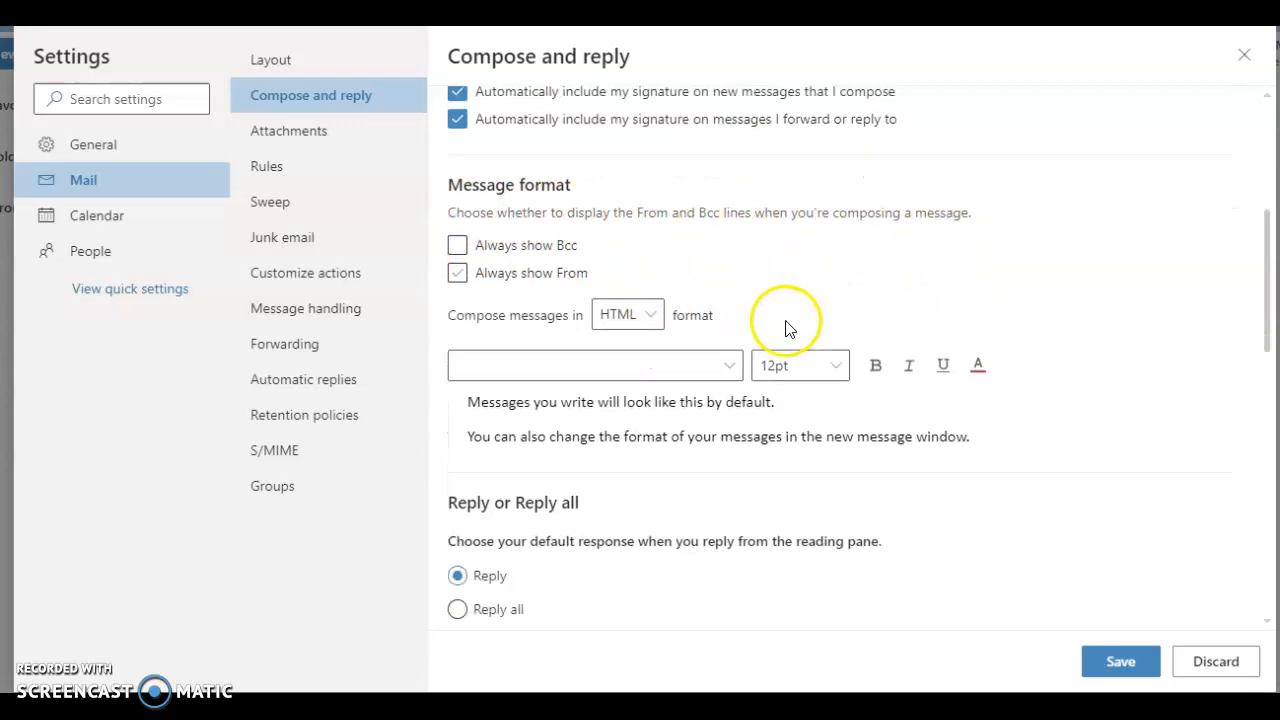
scroll(787, 328, "down", 3)
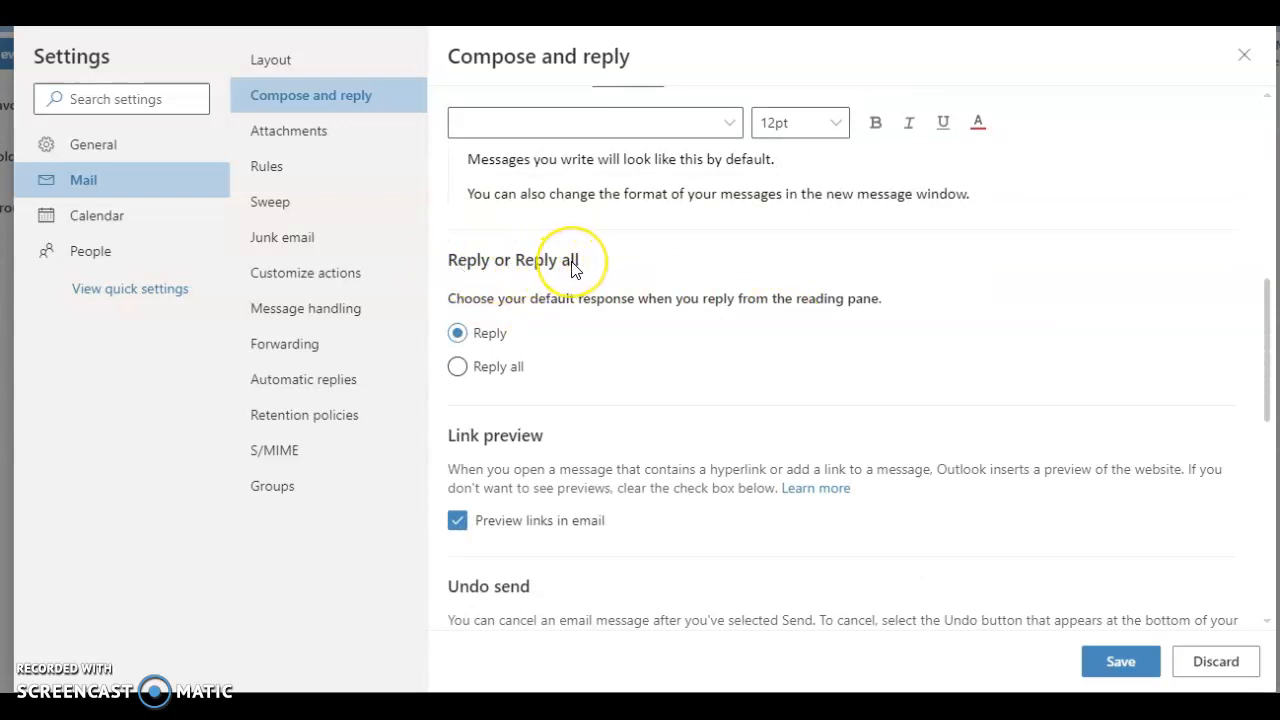
left_click(457, 367)
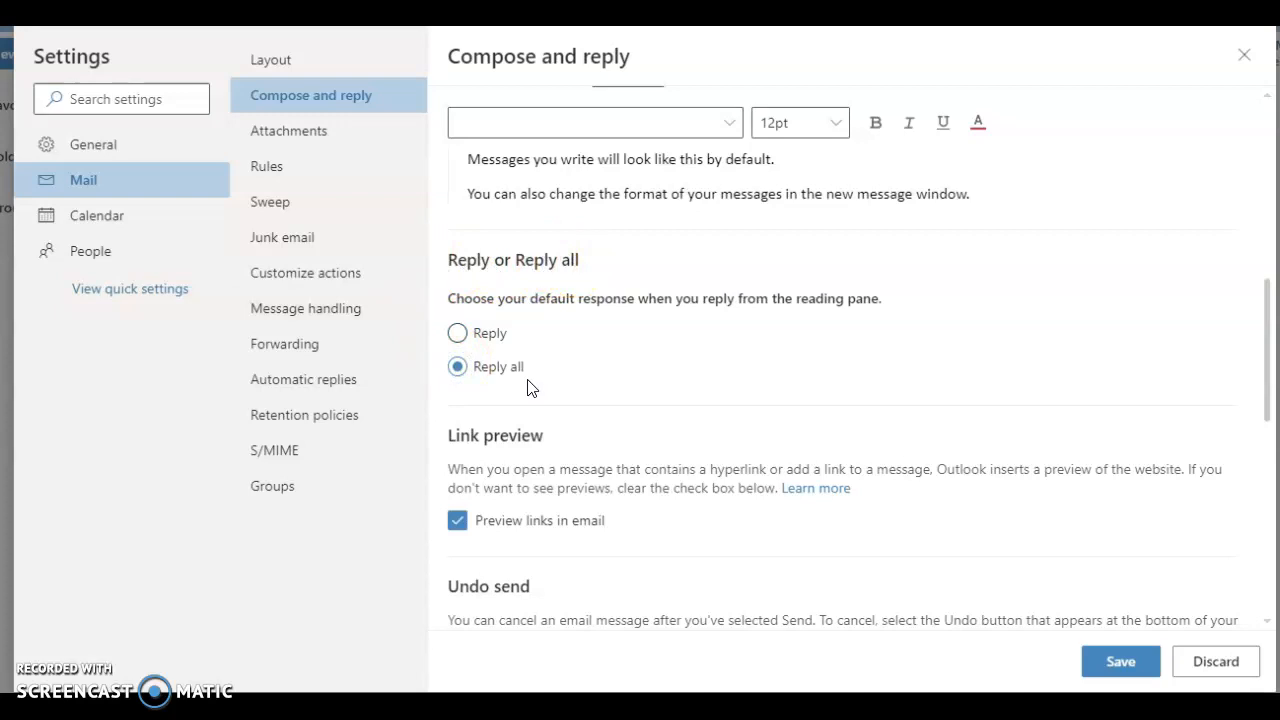
left_click(458, 334)
left_click(1110, 662)
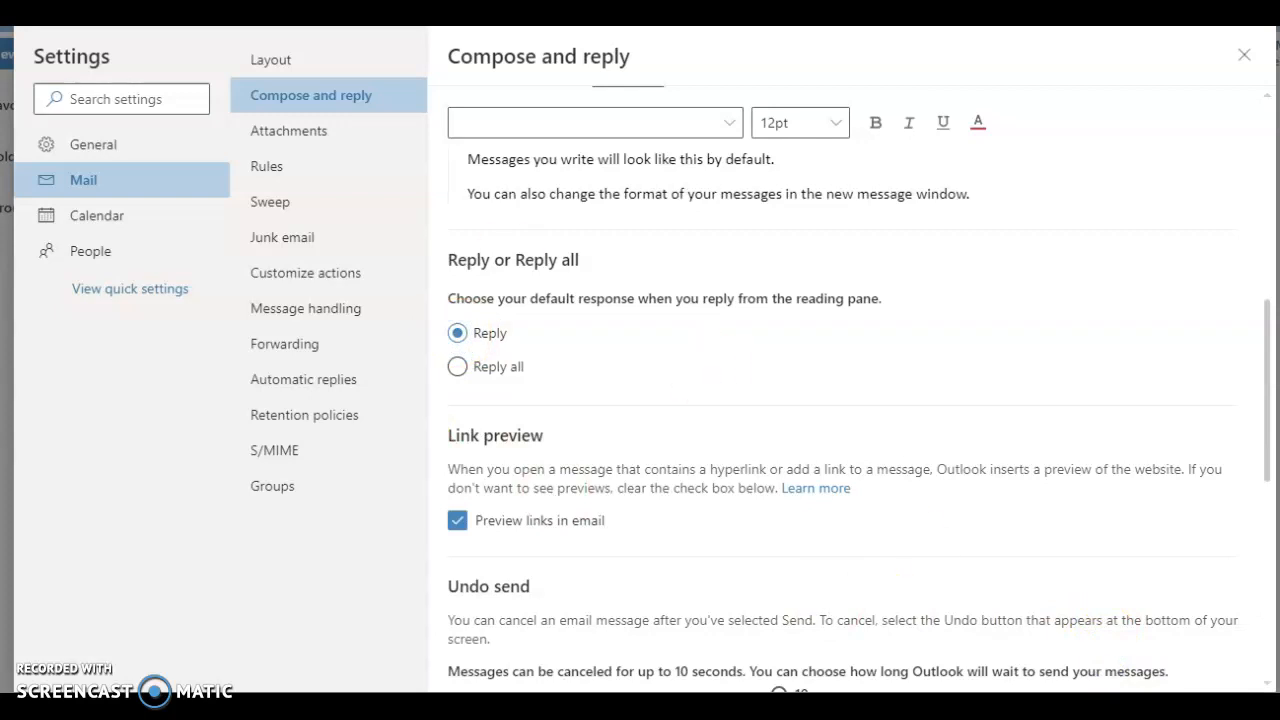
scroll(617, 310, "up", 5)
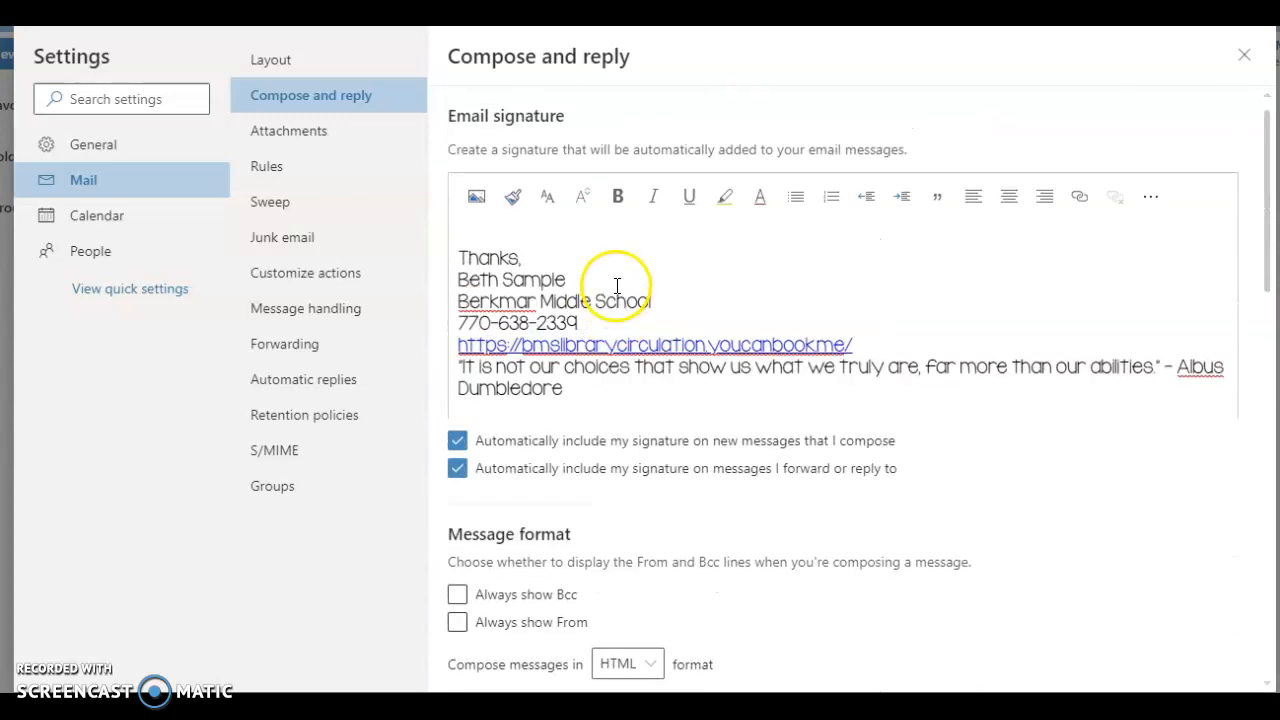
scroll(549, 286, "down", 5)
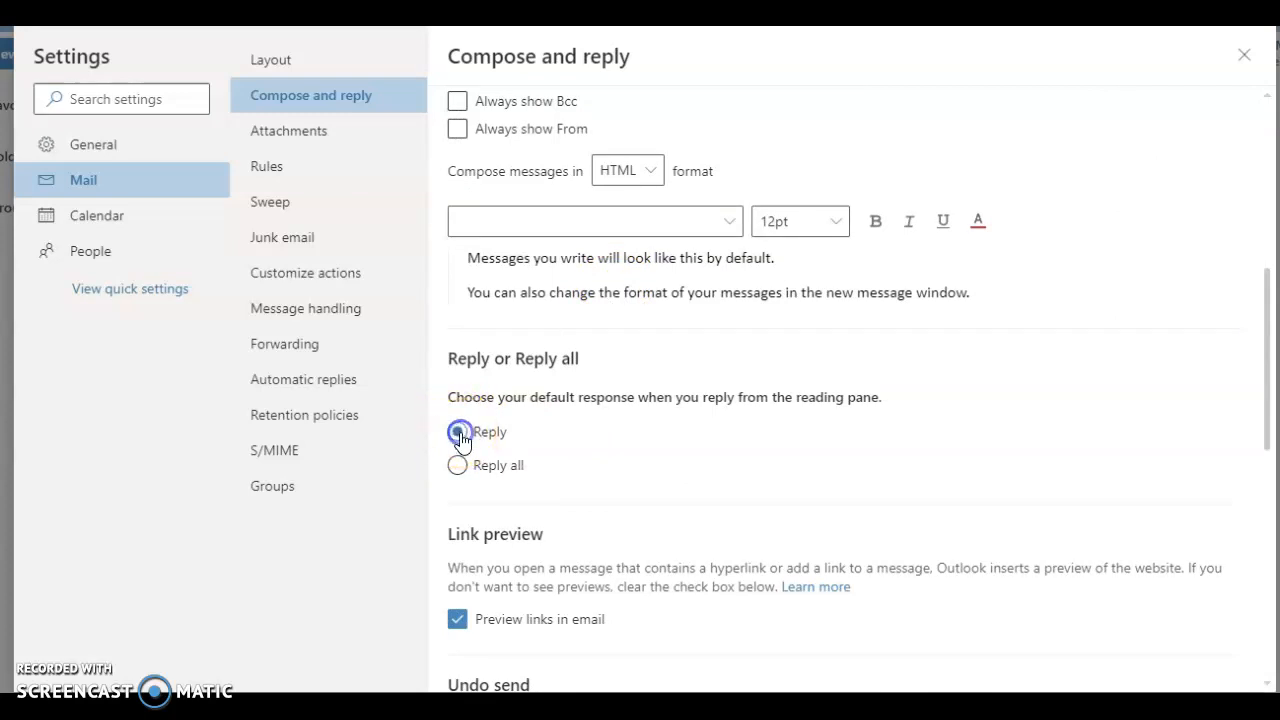
Step: Look through the Mail settings for Attachments, Rules, Sweep, Junk email and Customize actions
left_click(287, 136)
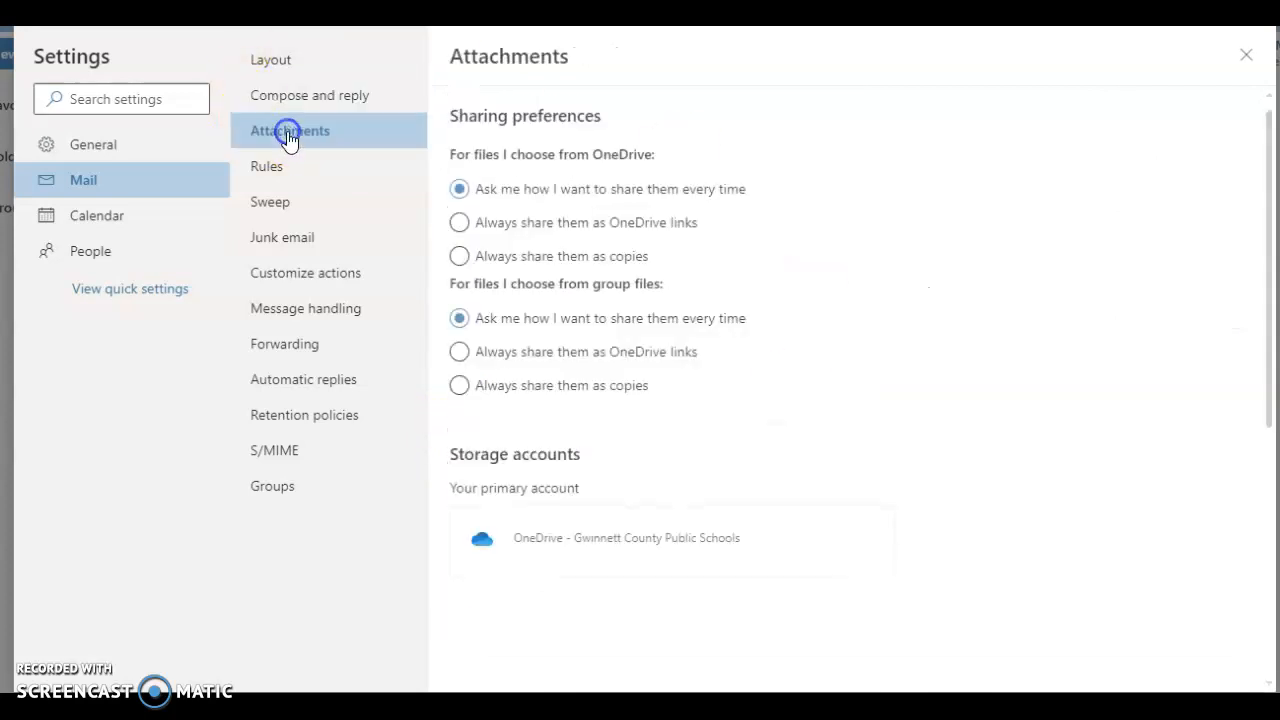
left_click(286, 172)
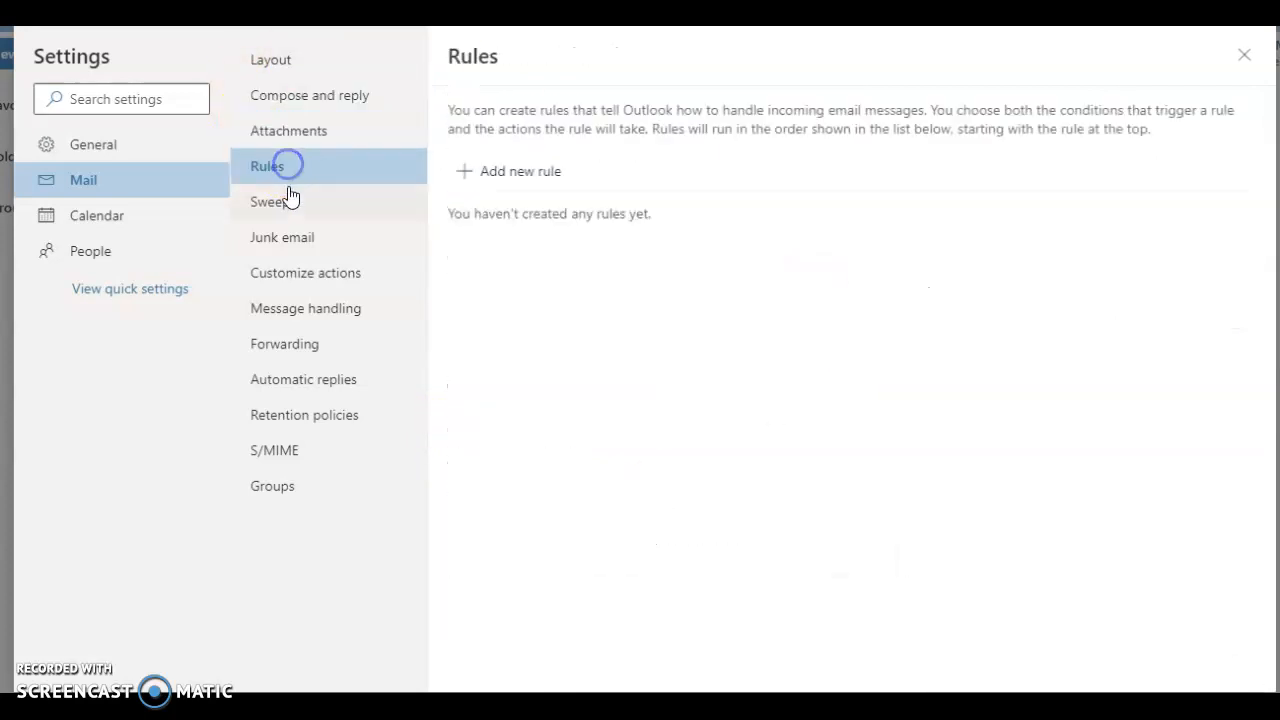
left_click(280, 204)
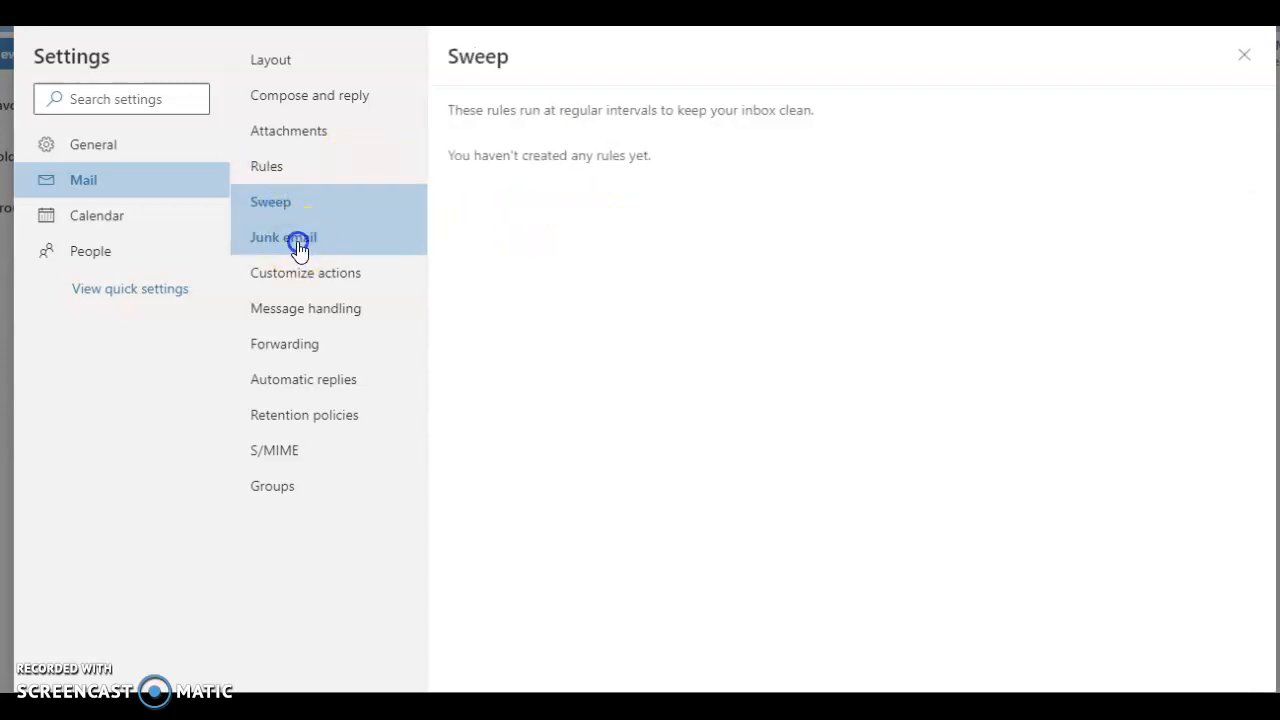
left_click(296, 240)
left_click(306, 278)
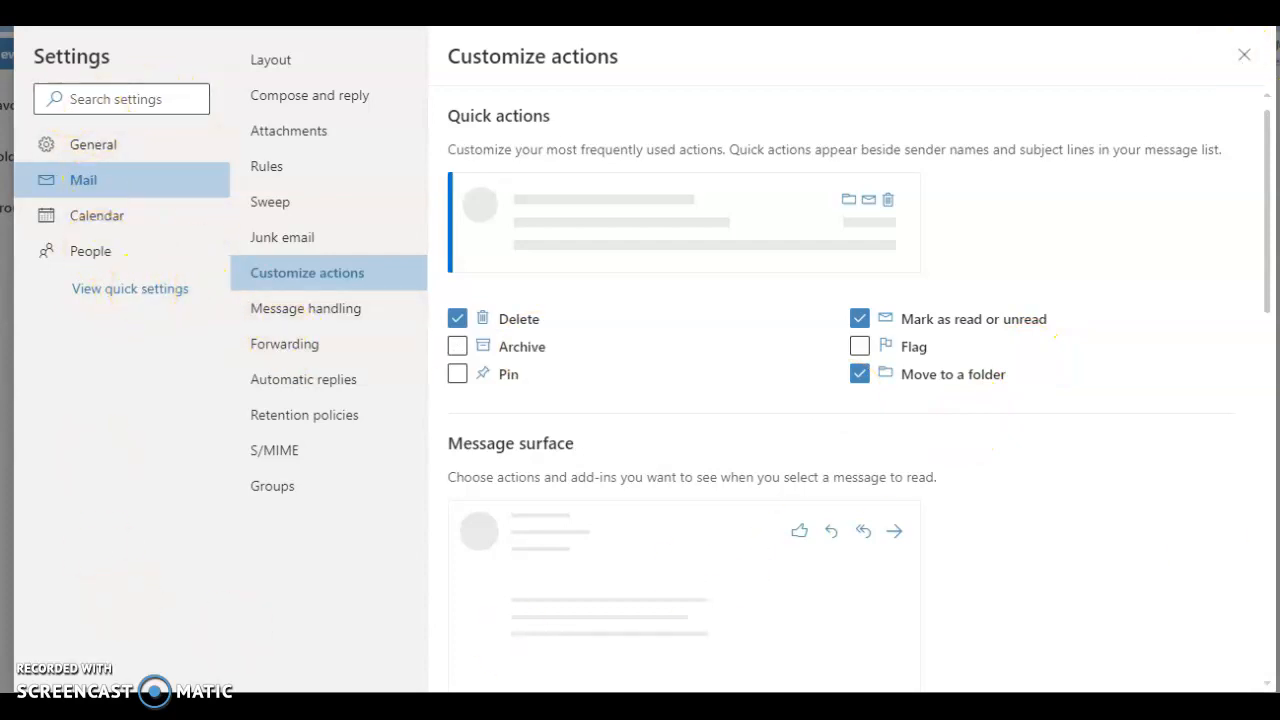
Step: View the Calendar view settings and the General language and time settings, and close Settings
left_click(93, 220)
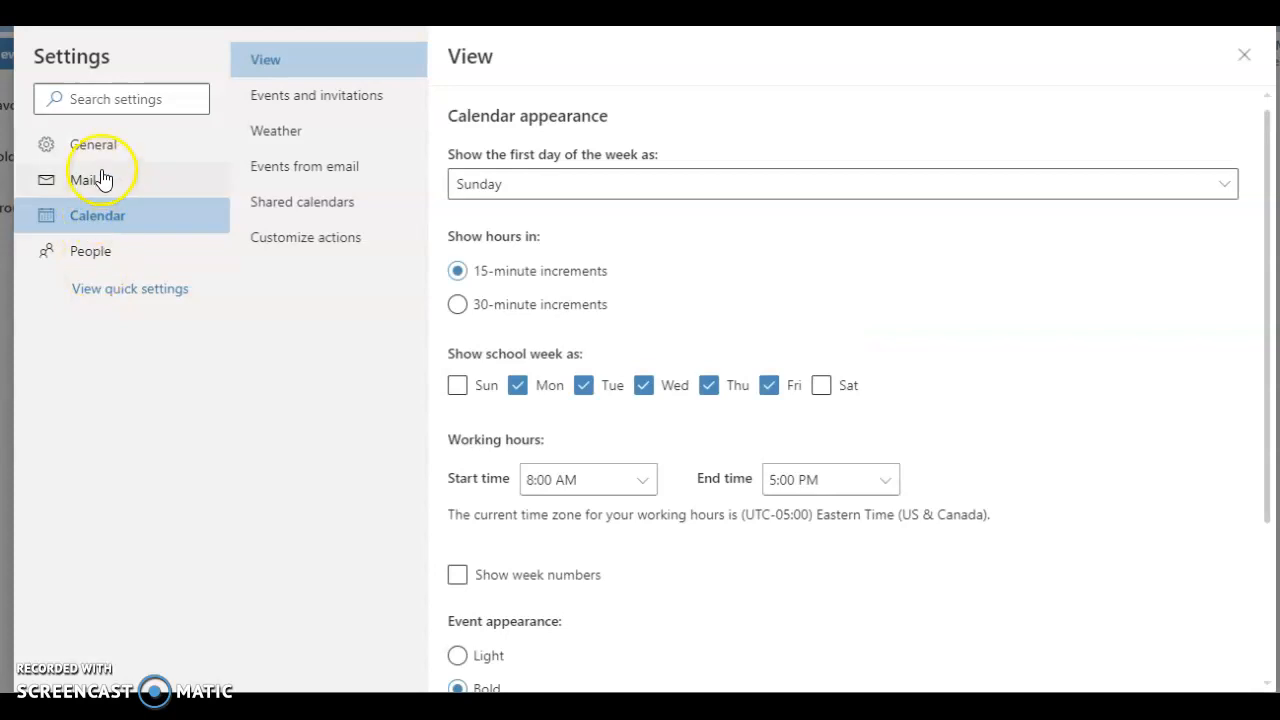
left_click(94, 147)
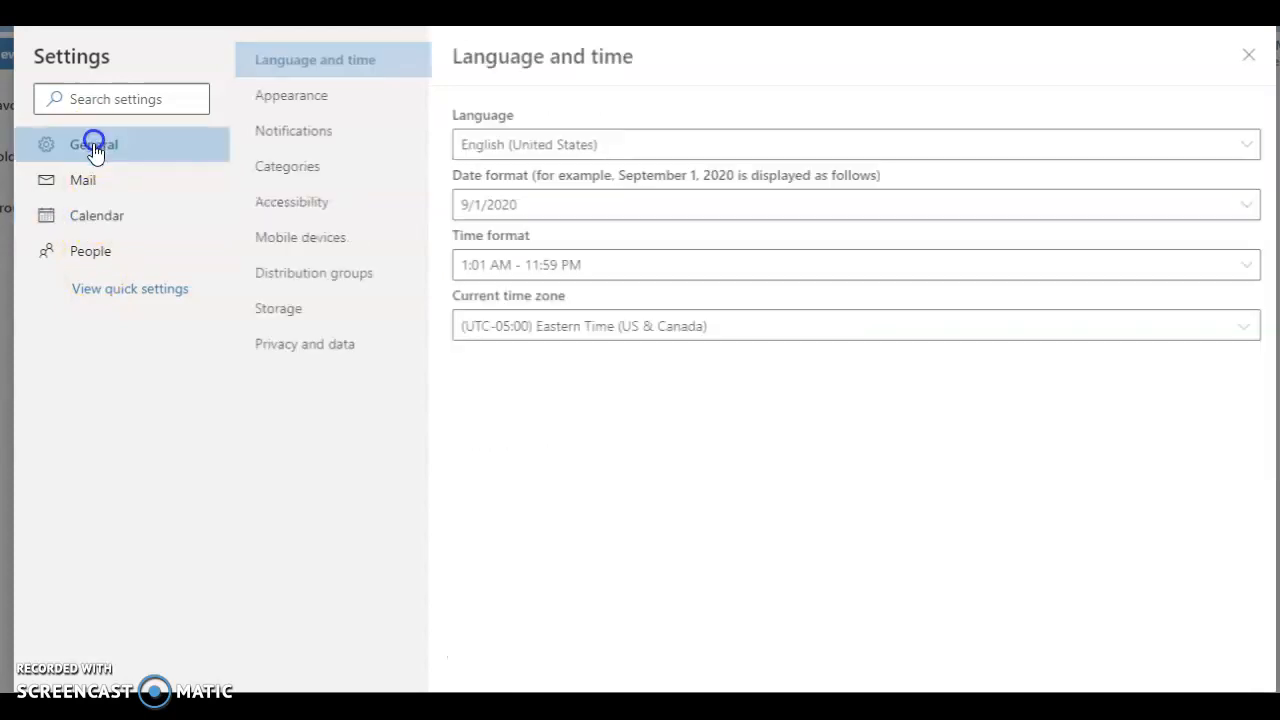
left_click(1244, 60)
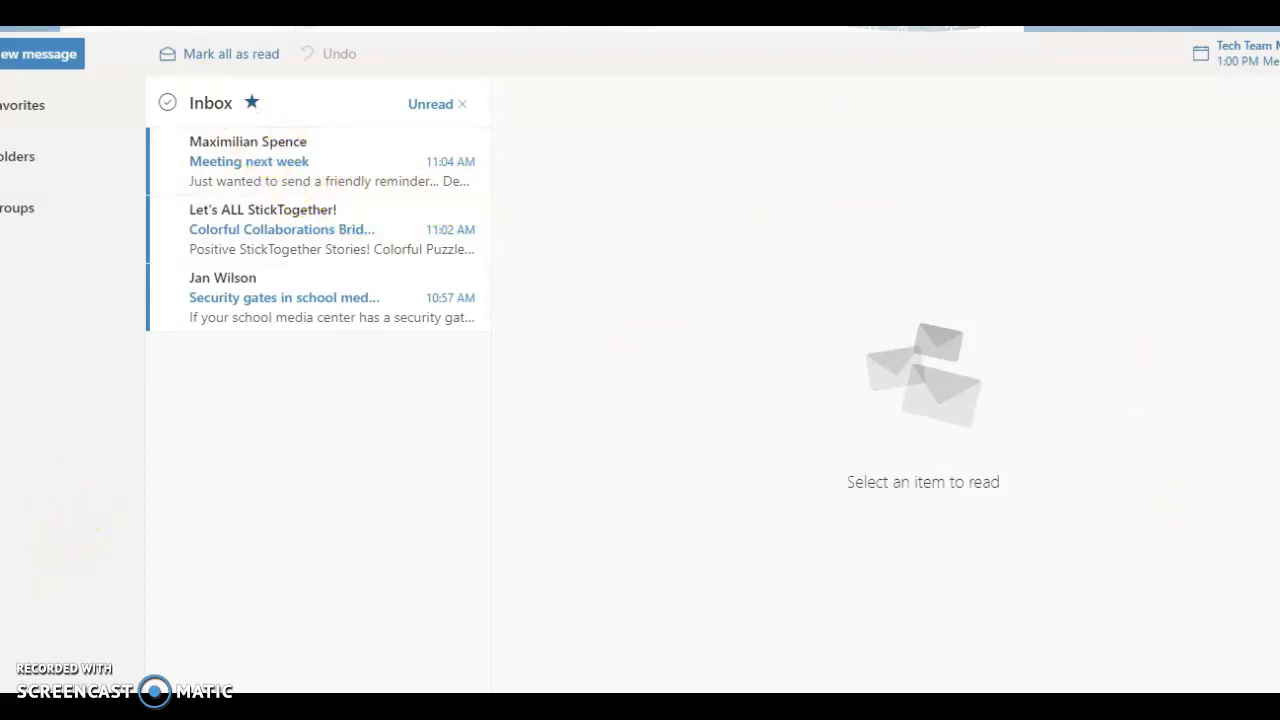
Step: Compose a new message to the suggested colleague, with the subject "Test Email" and the body text "Email here"
left_click(36, 56)
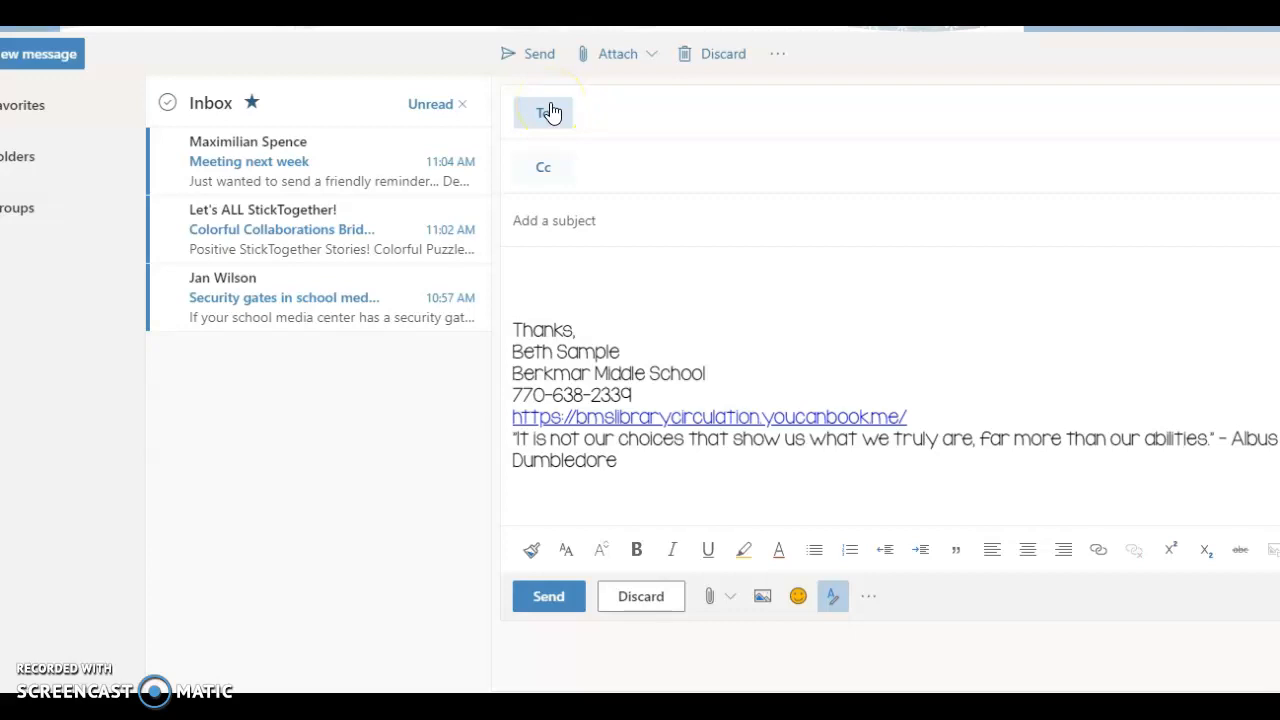
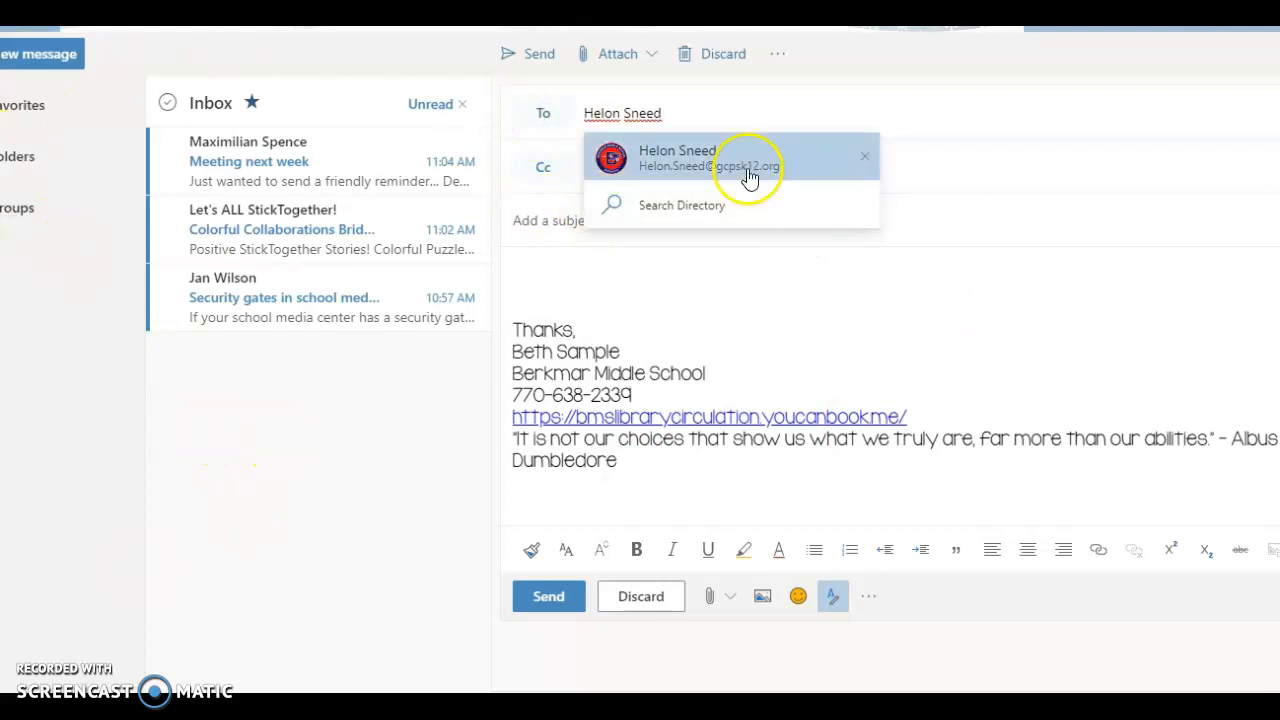
left_click(720, 151)
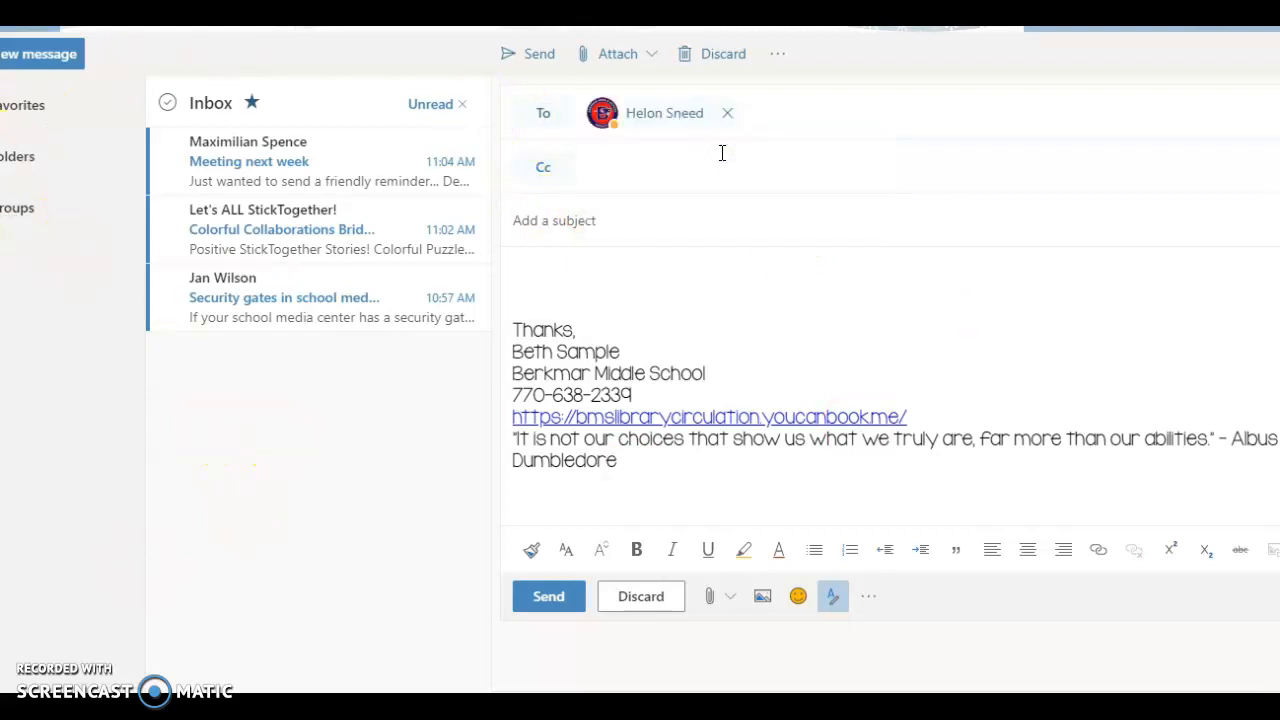
left_click(591, 168)
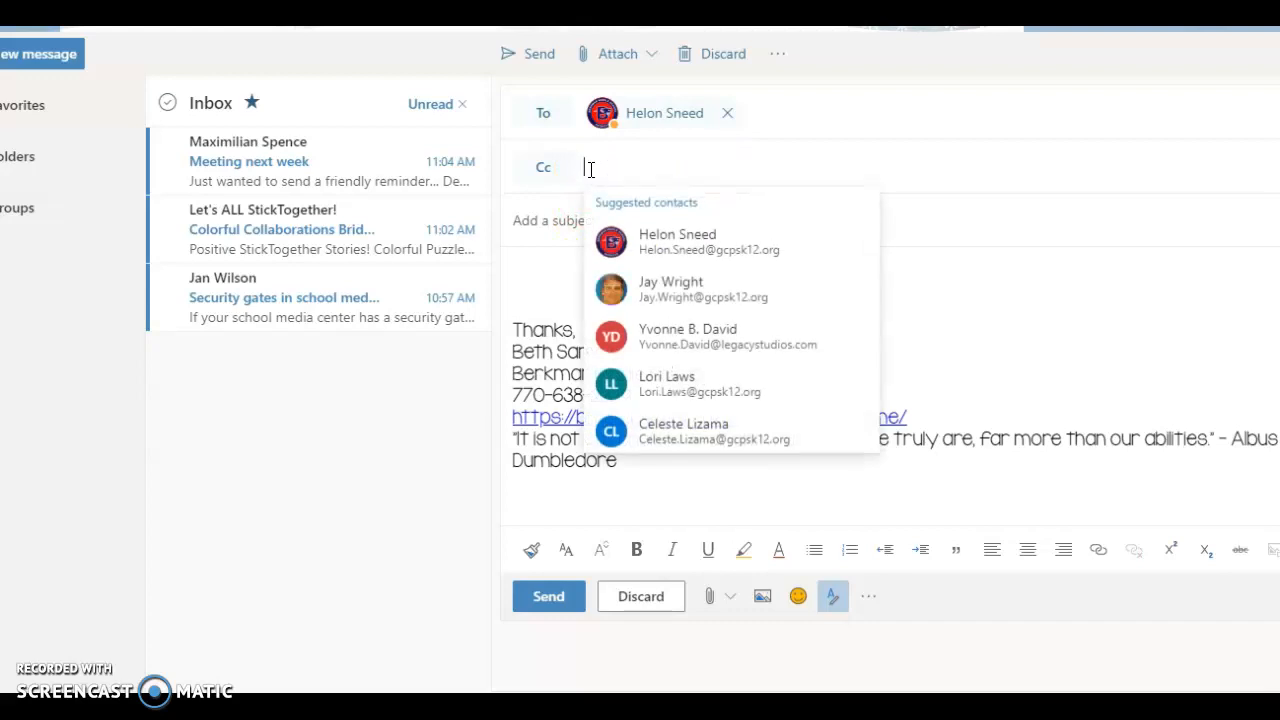
left_click(571, 228)
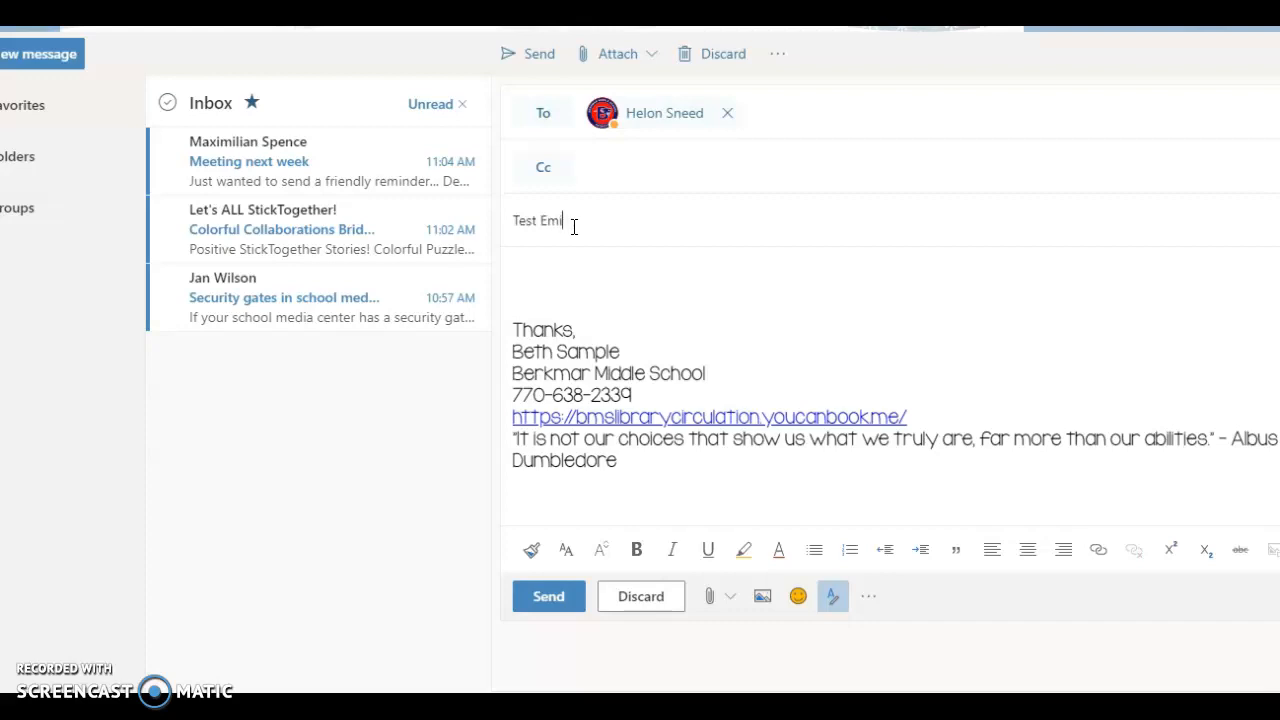
left_click(554, 273)
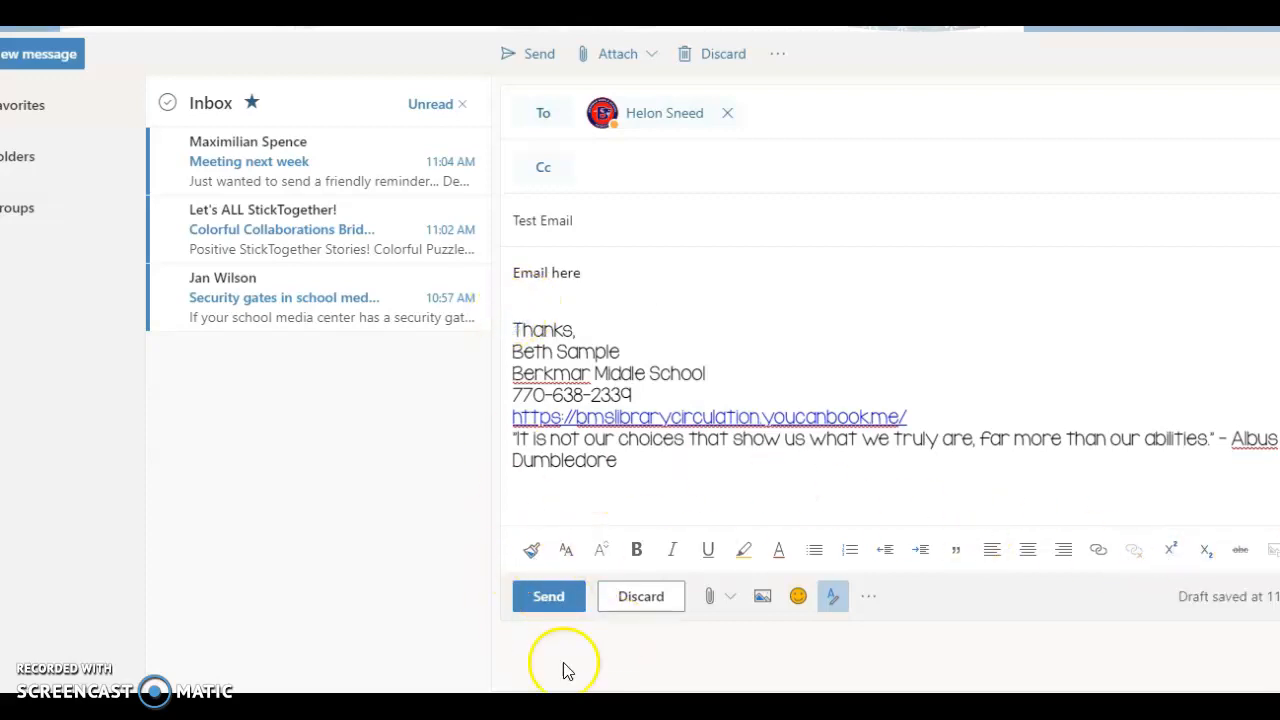
Step: Show the message's attachment sources and browse this computer for a file to attach
left_click(647, 56)
left_click(647, 58)
left_click(647, 58)
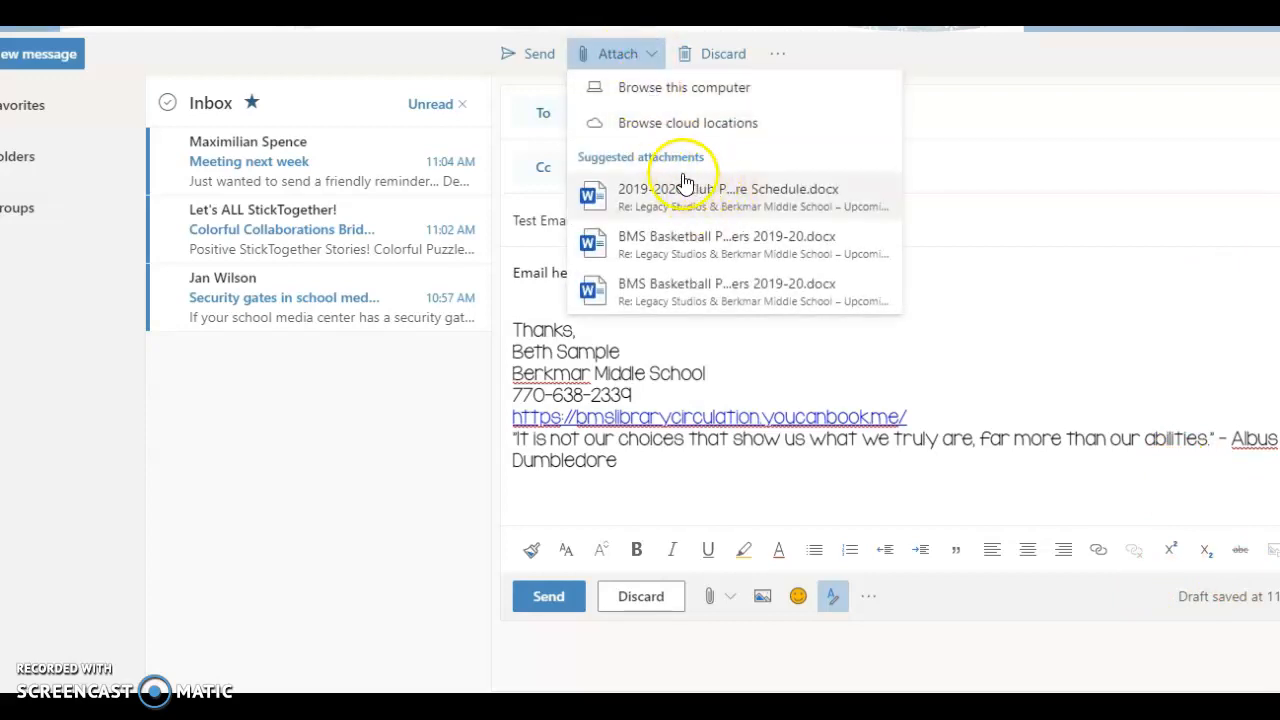
left_click(667, 96)
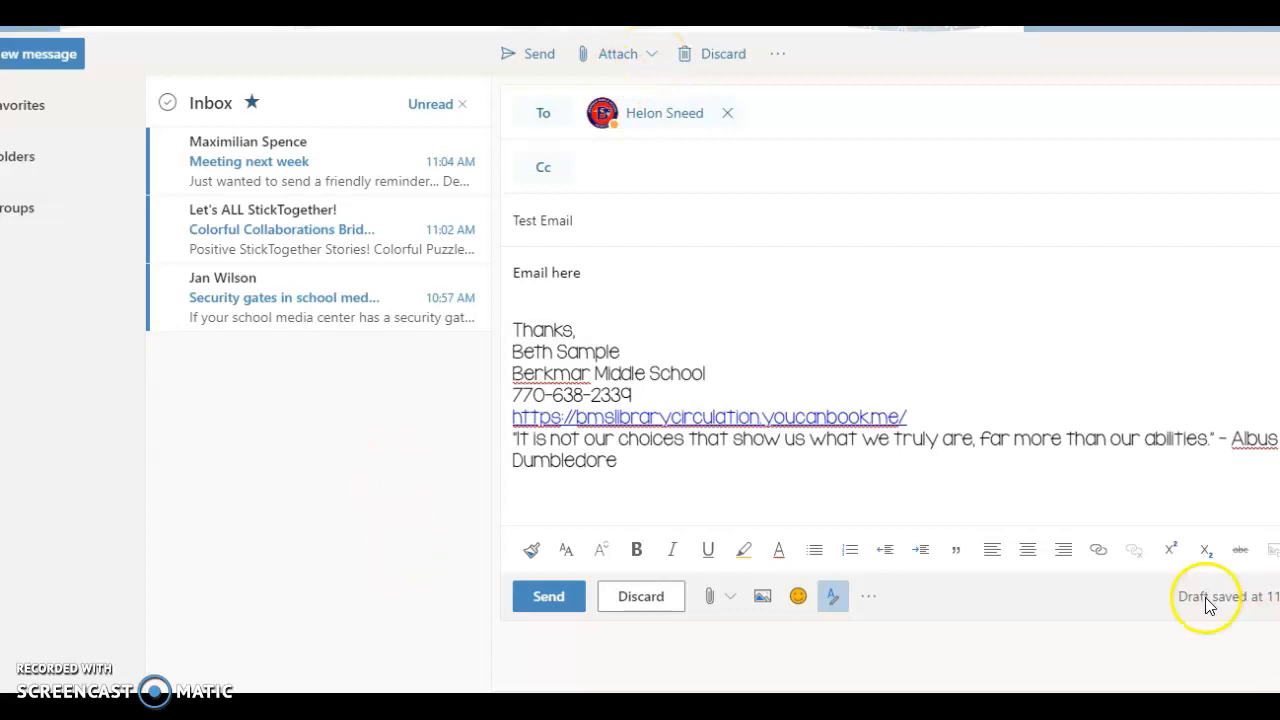
Step: Cancel the file browsing and review the draft's attachment sources, including suggested attachments, this computer and cloud locations
key("Escape")
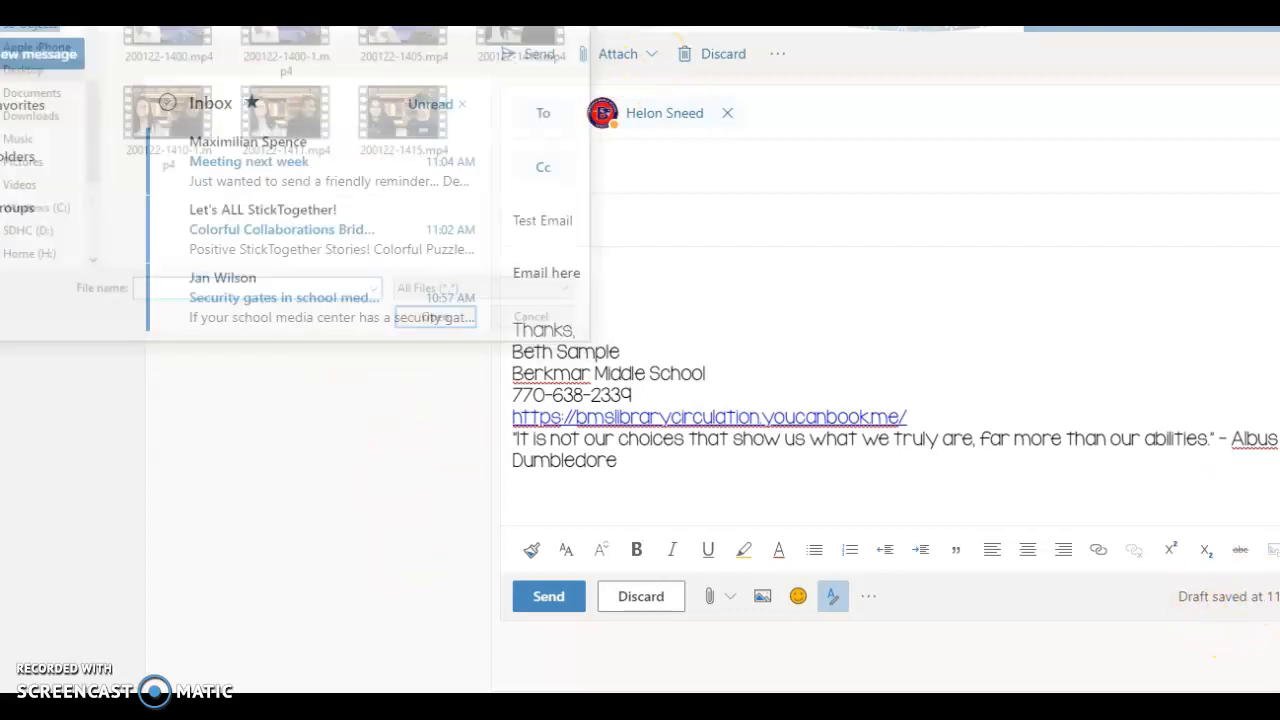
left_click(730, 596)
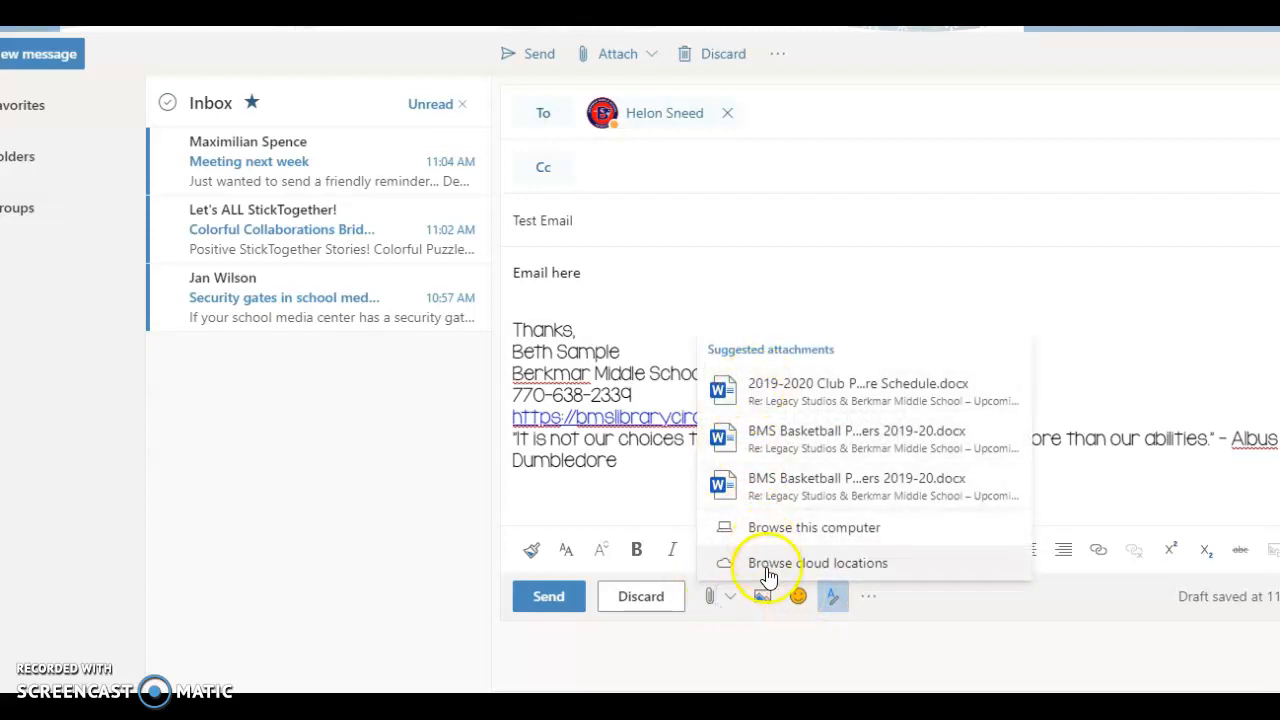
left_click(971, 680)
left_click(725, 593)
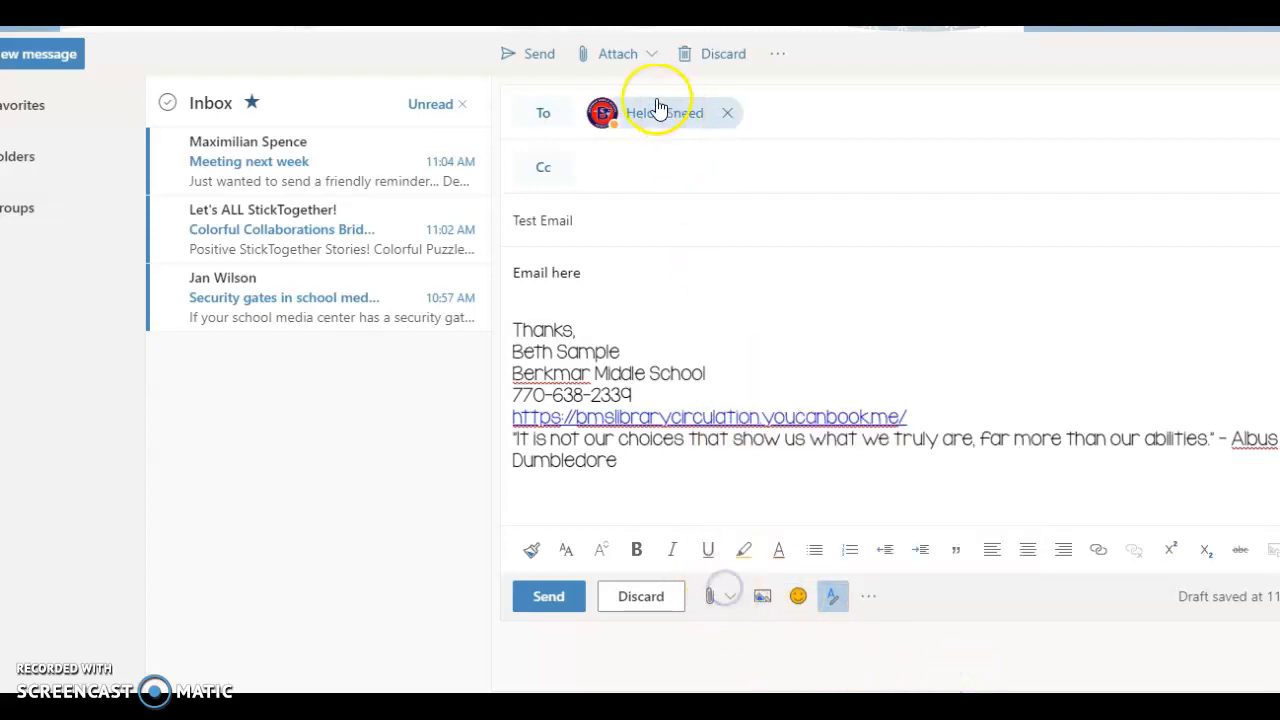
left_click(878, 674)
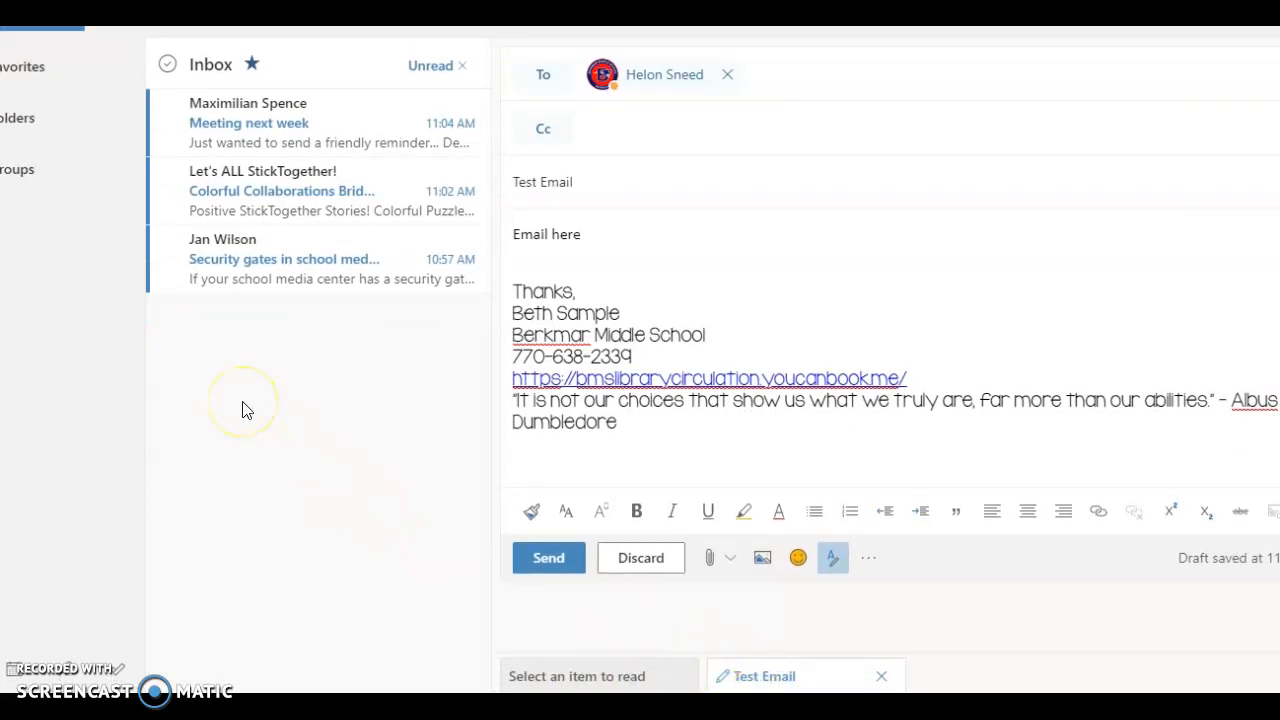
Step: Open the unread "Meeting next week" message in the Inbox and delete it
left_click(256, 125)
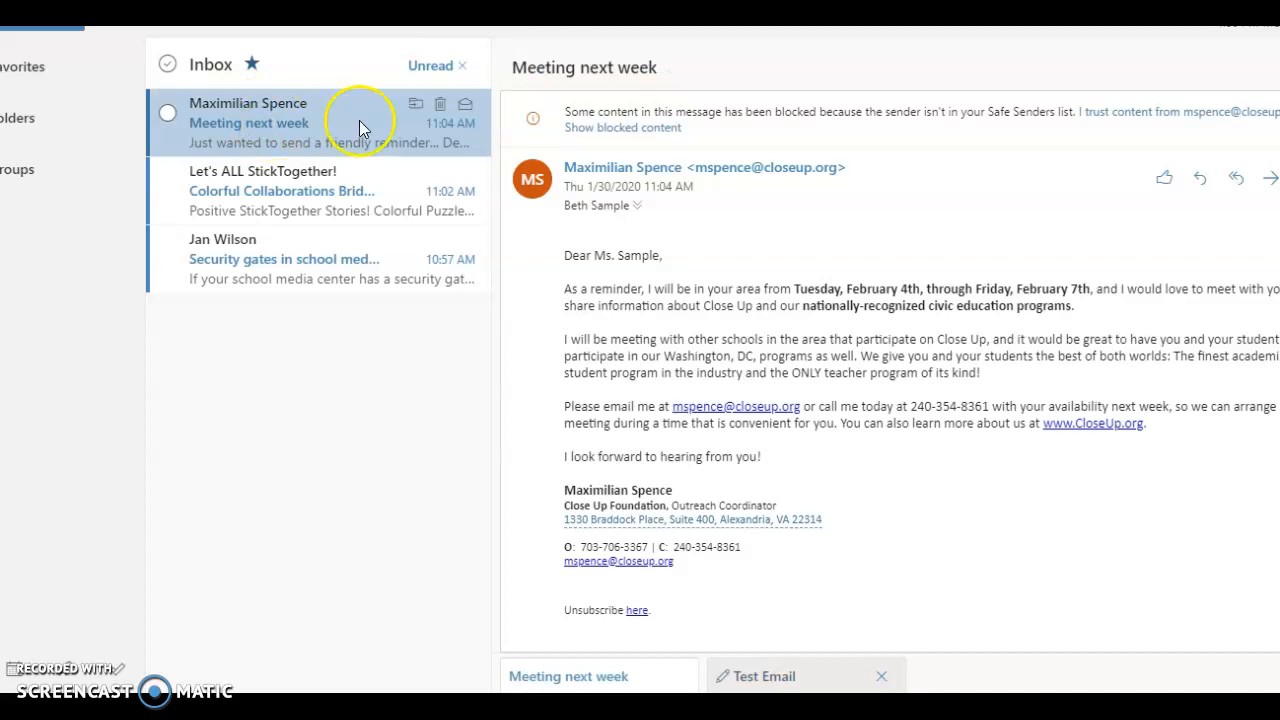
left_click(440, 106)
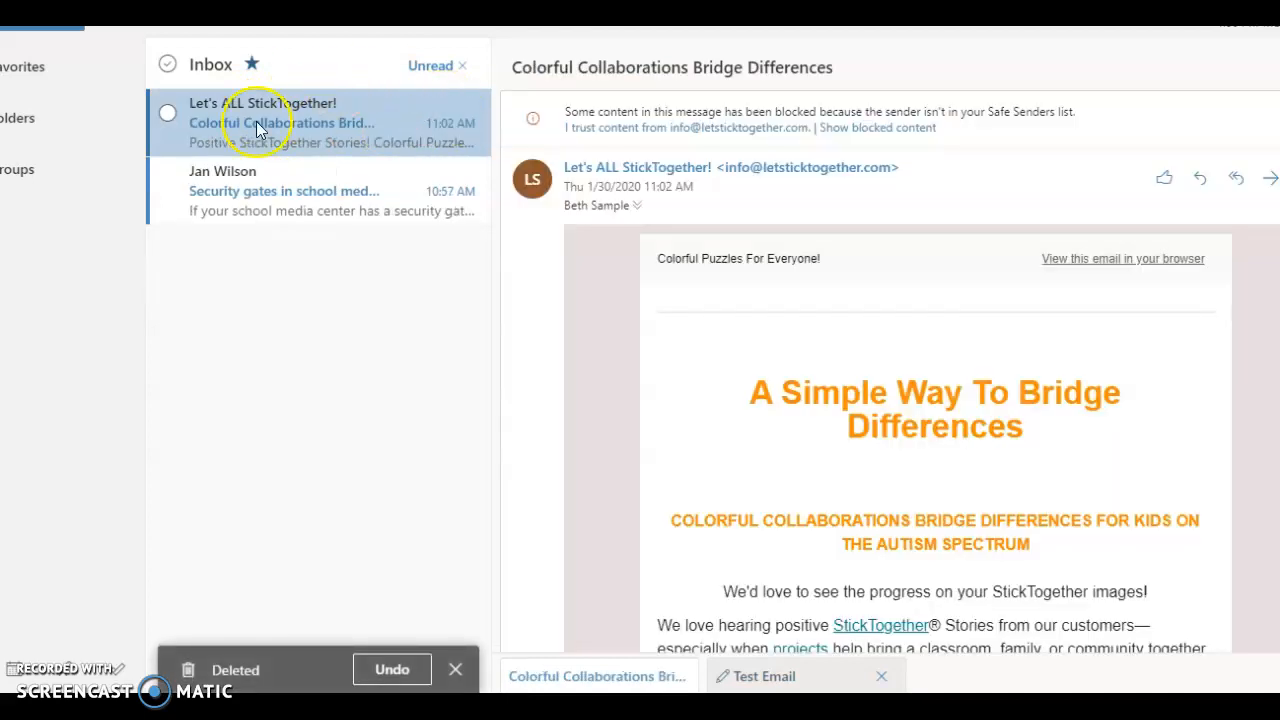
Step: Return to the open "Test Email" draft and view its saved copy in the Drafts folder
left_click(766, 677)
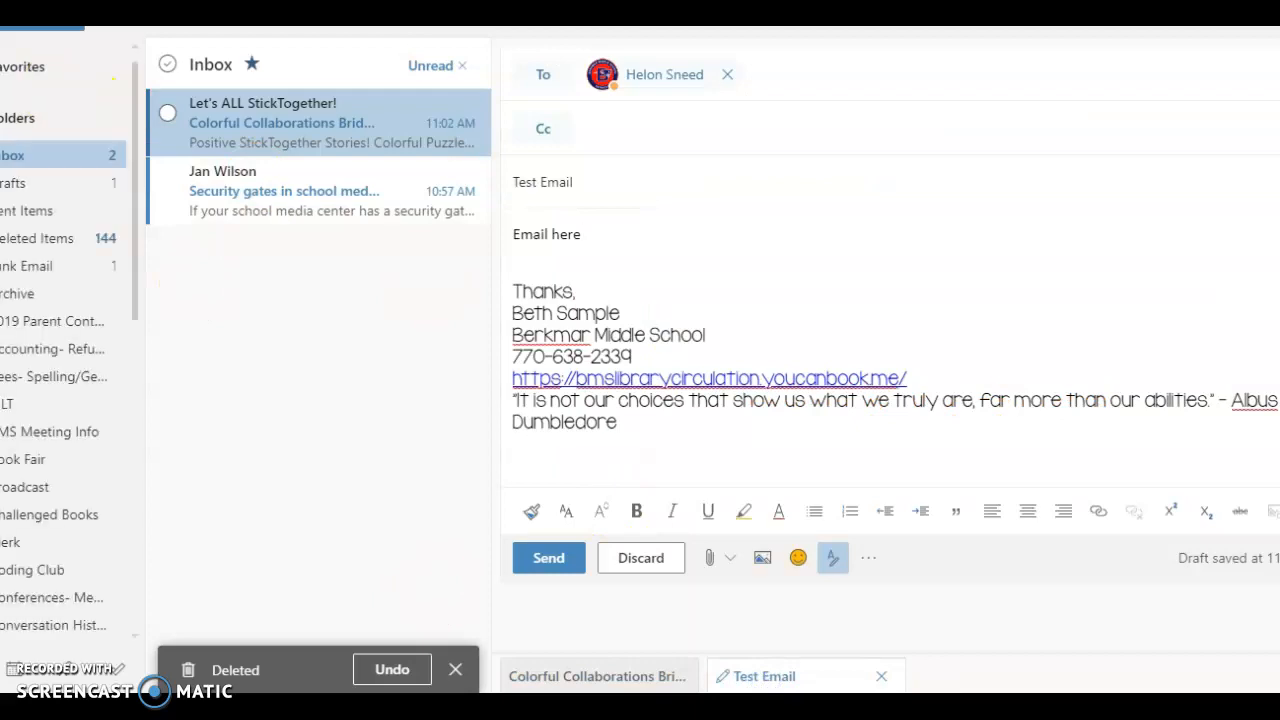
left_click(14, 183)
left_click(270, 120)
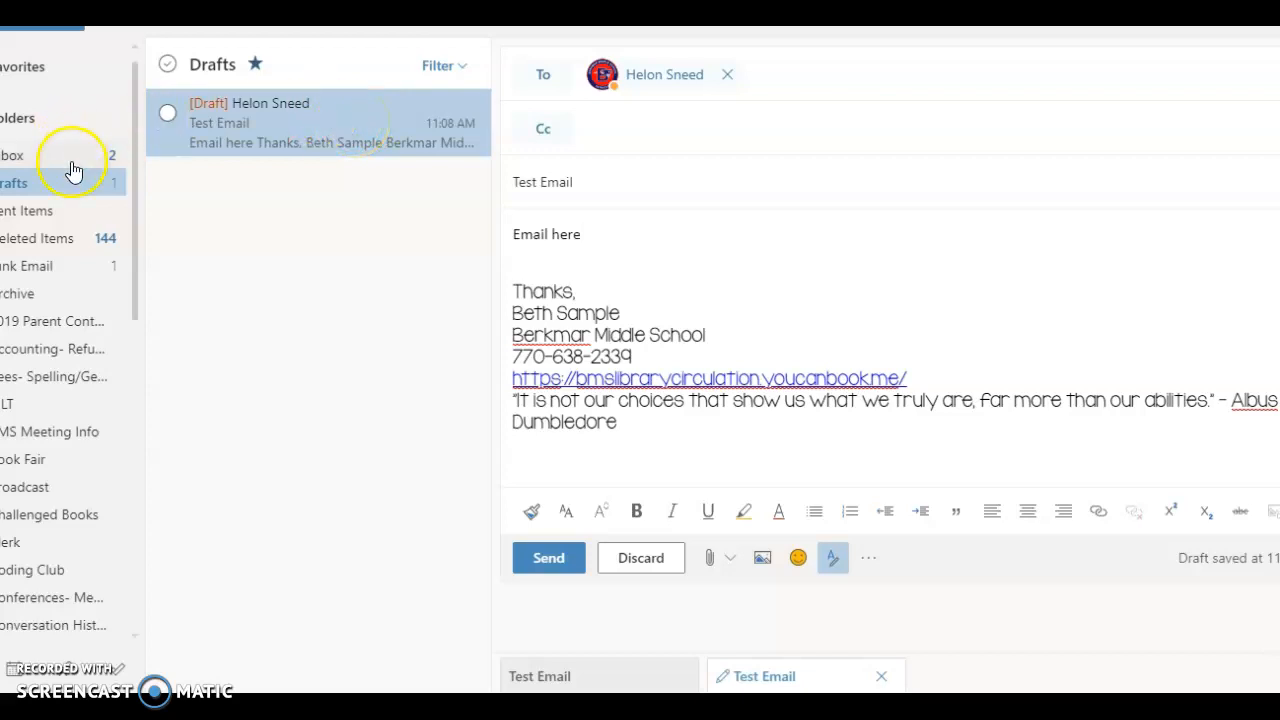
Step: In the Inbox filtered to unread mail, delete the "Colorful Collaborations Bridge Differences" message and close the open "Test Email" draft
left_click(14, 155)
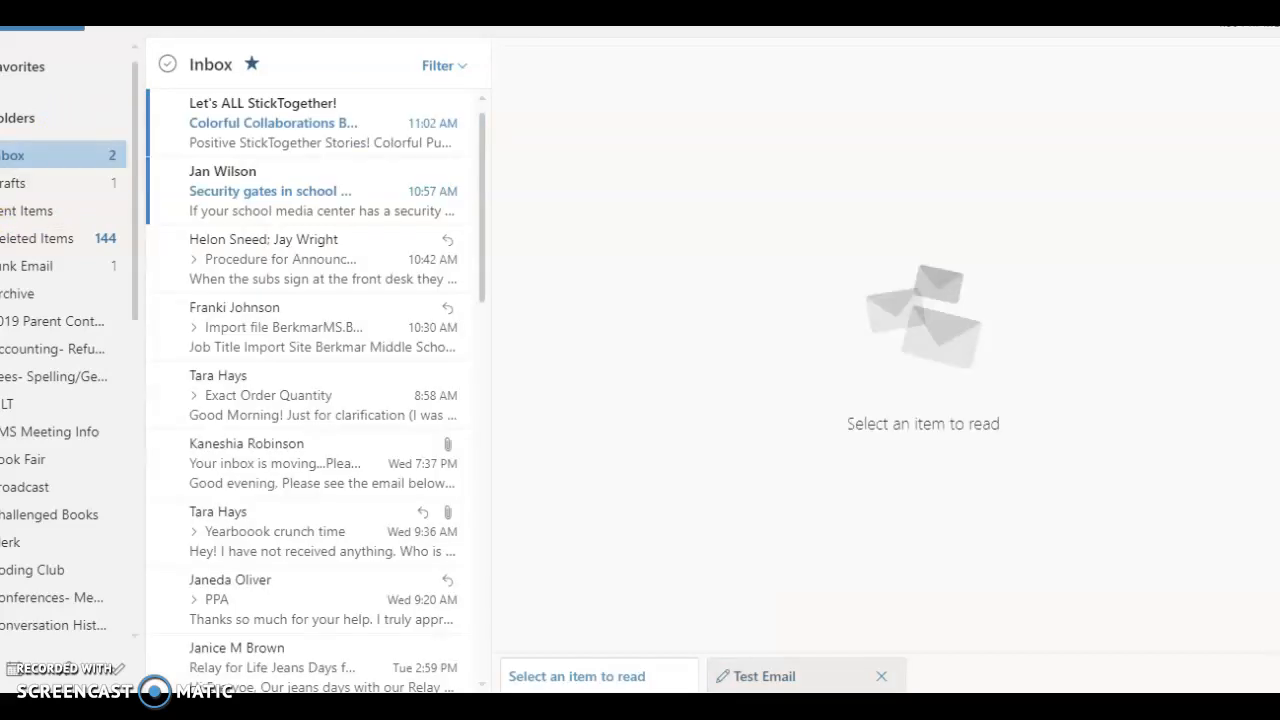
left_click(438, 66)
left_click(346, 120)
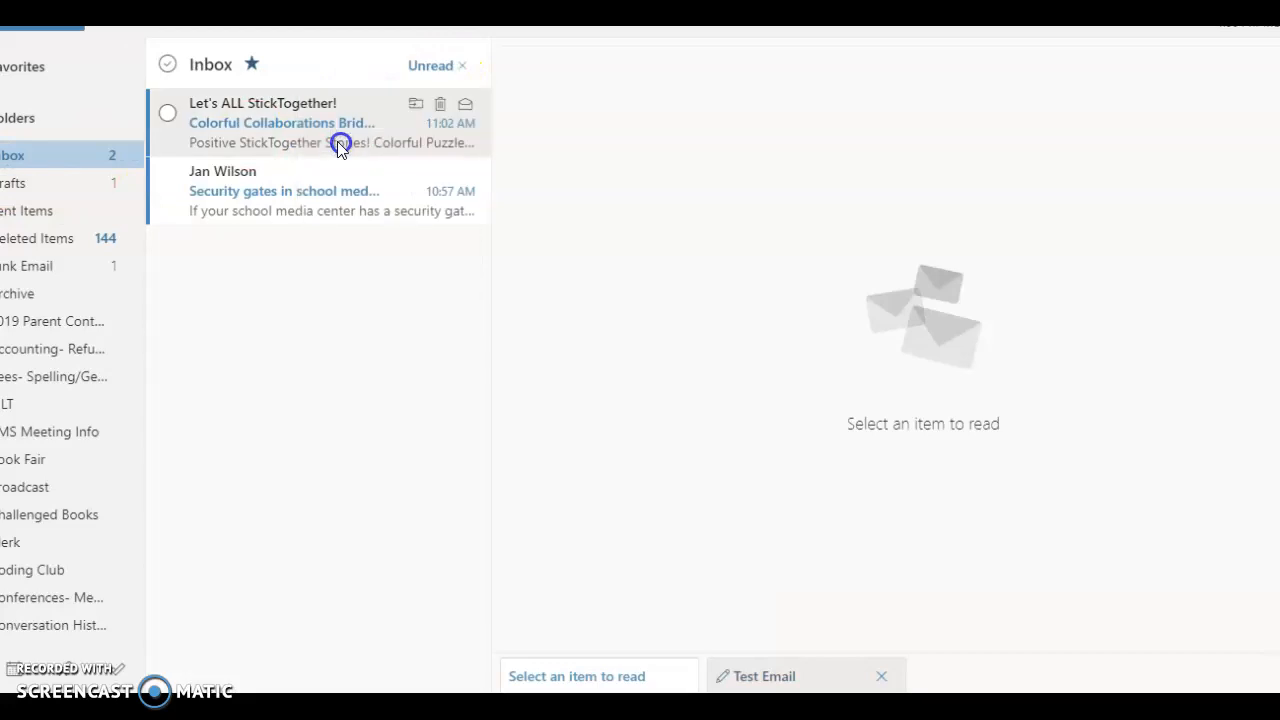
left_click(440, 104)
left_click(883, 675)
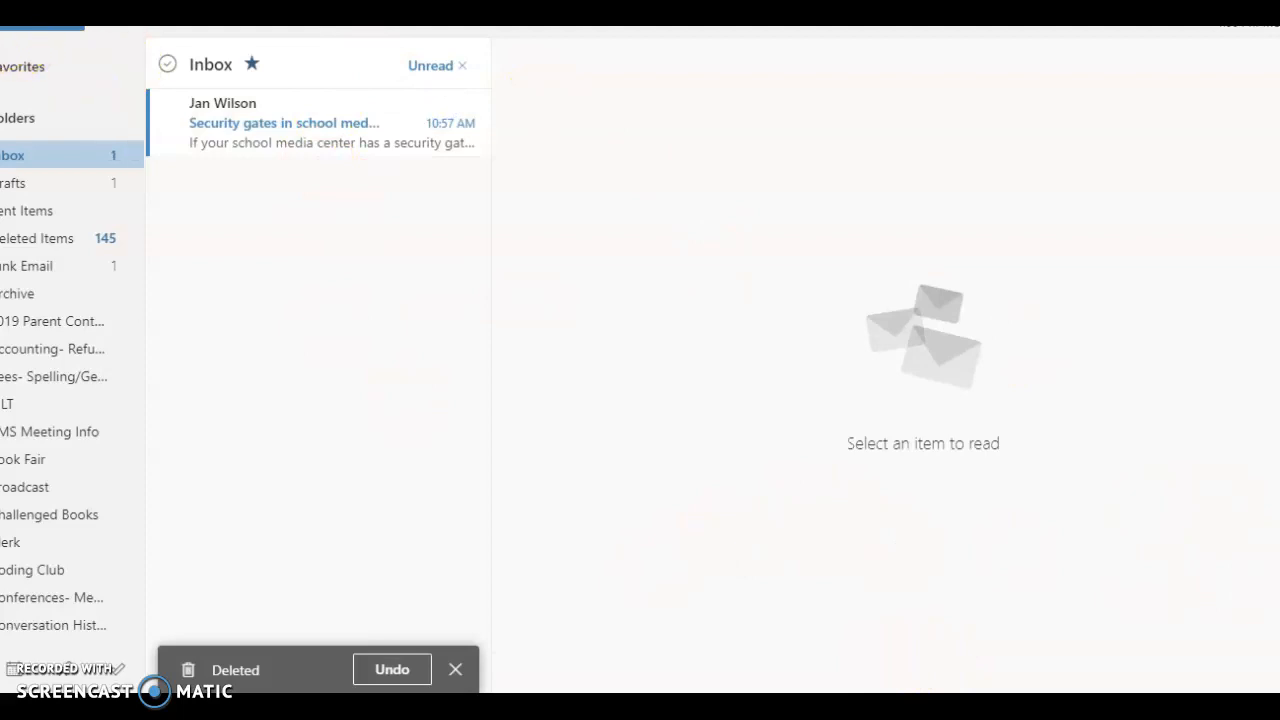
Step: Start a new blank message and review its additional options, such as saving a draft, inserting a signature and setting importance
left_click(98, 86)
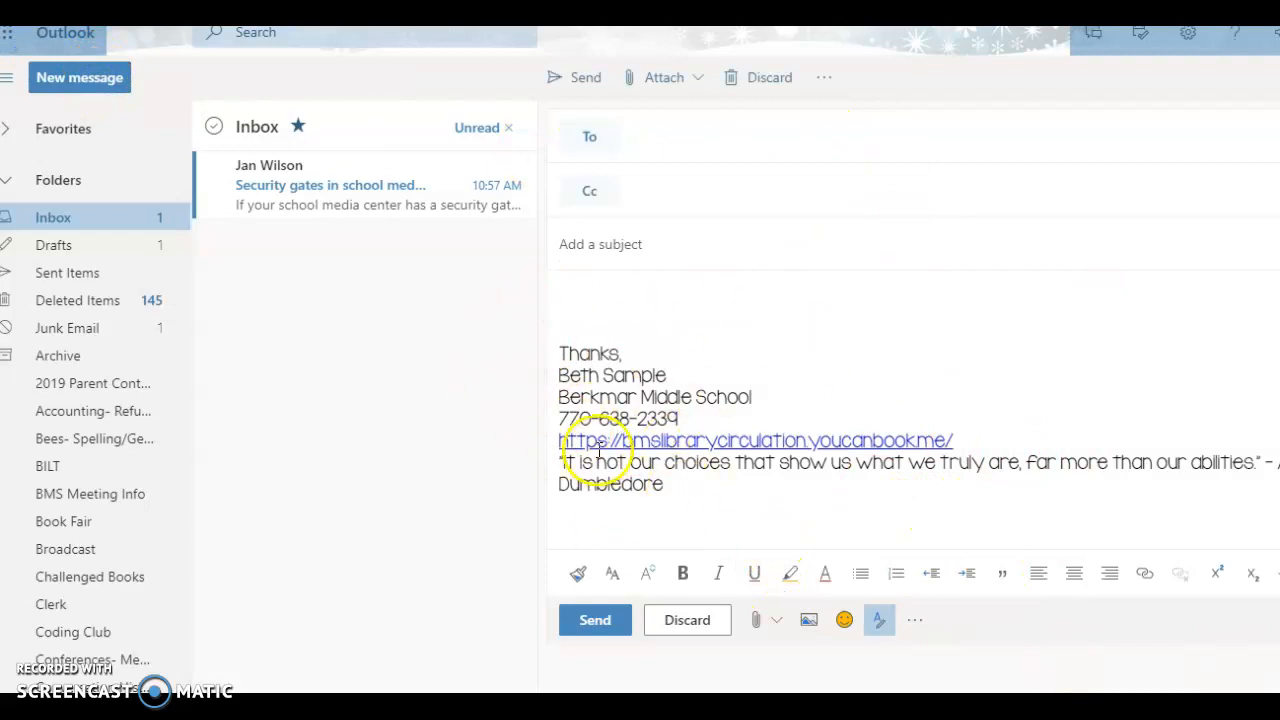
left_click(820, 78)
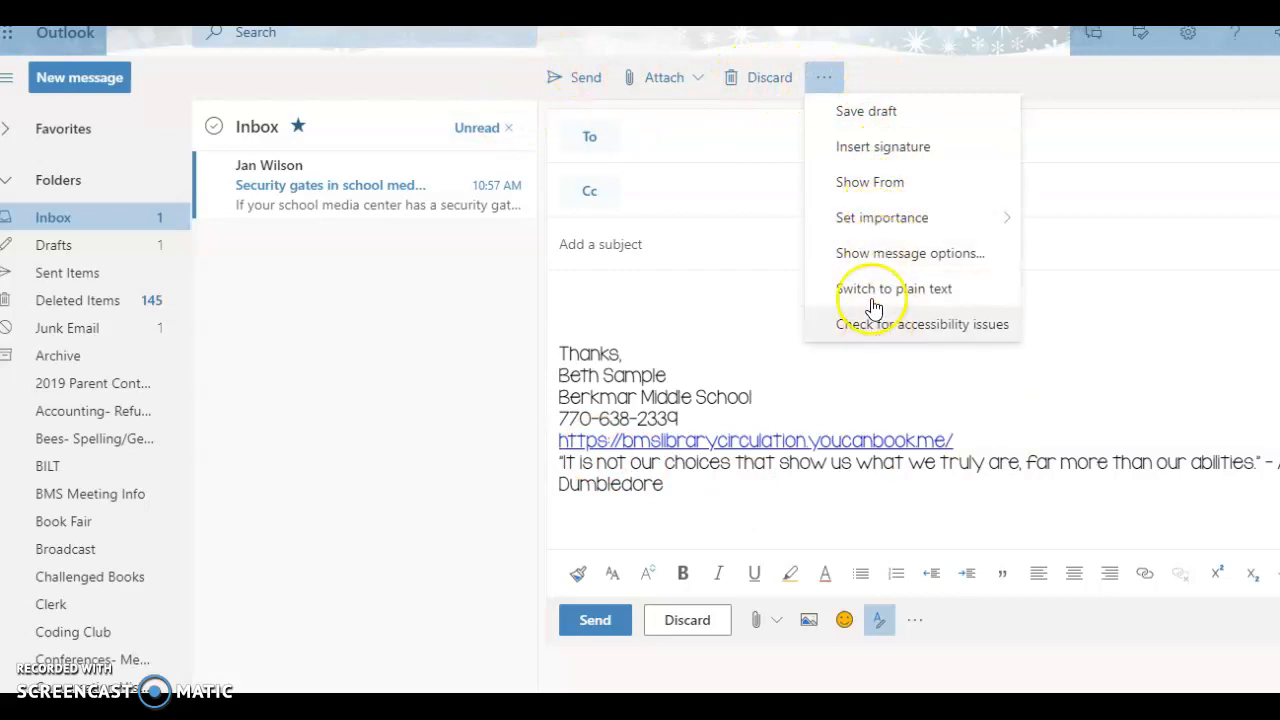
left_click(825, 80)
left_click(915, 620)
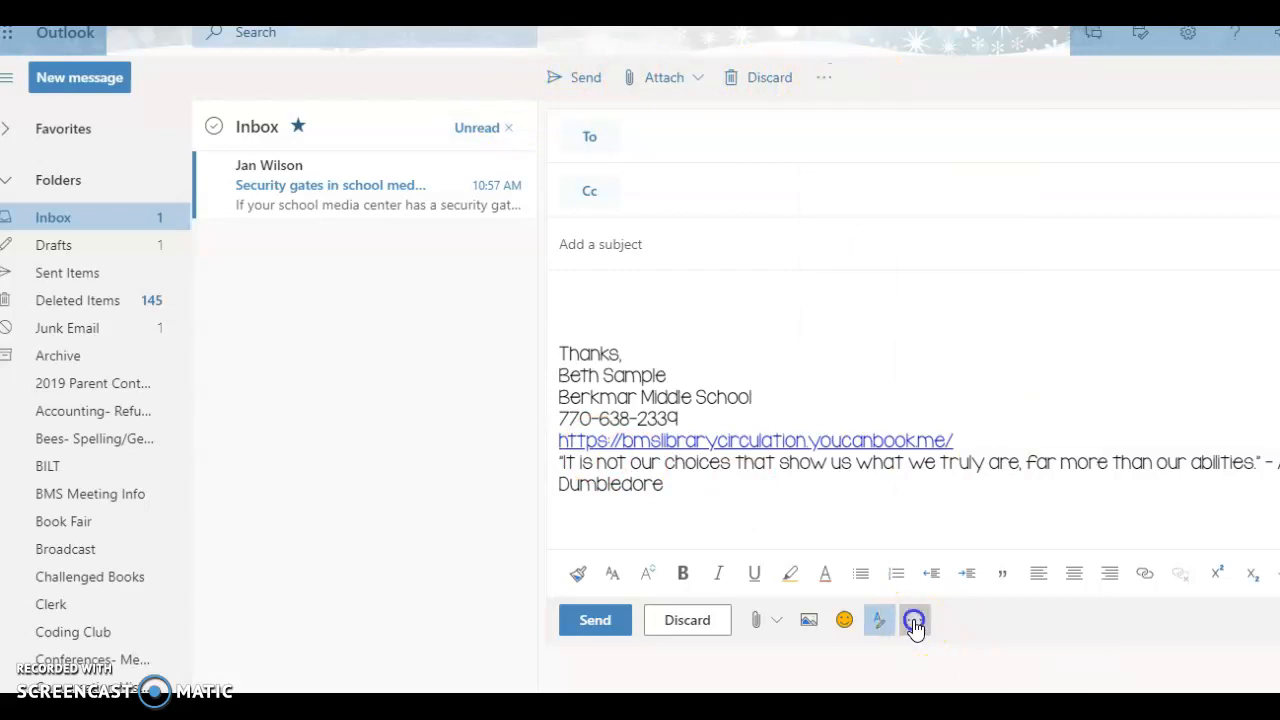
left_click(915, 620)
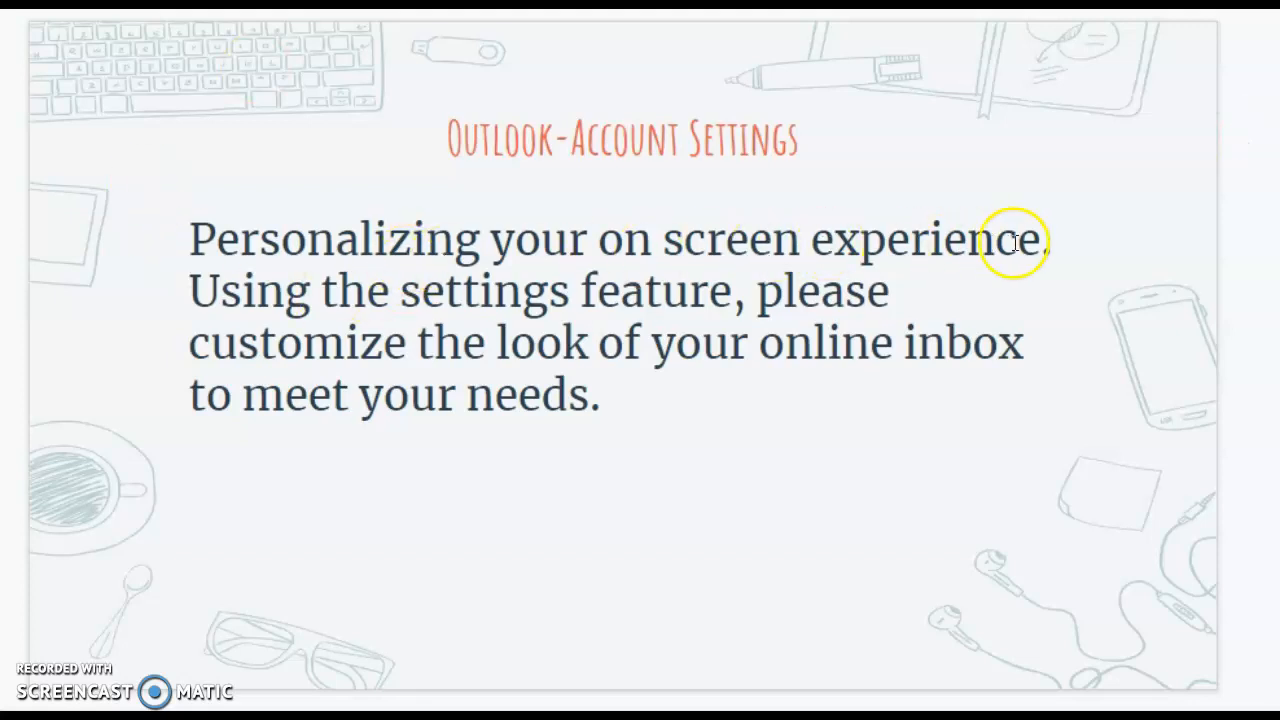
key("Right")
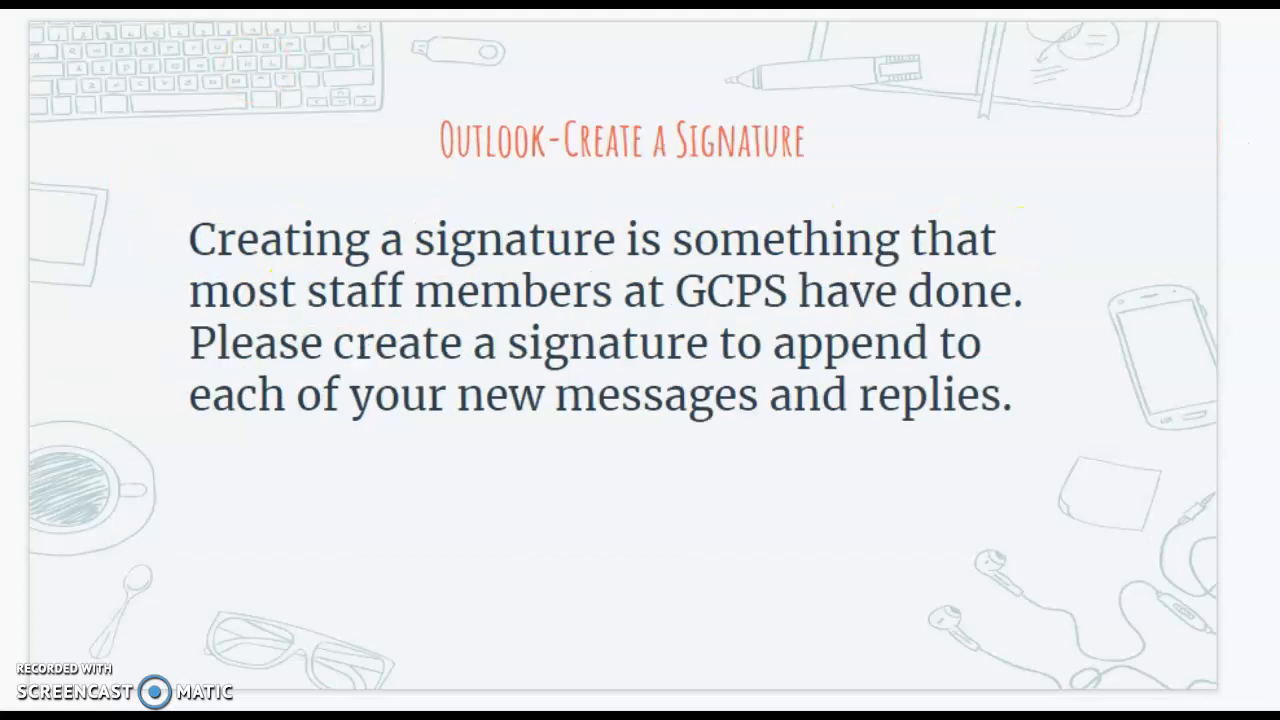
key("Right")
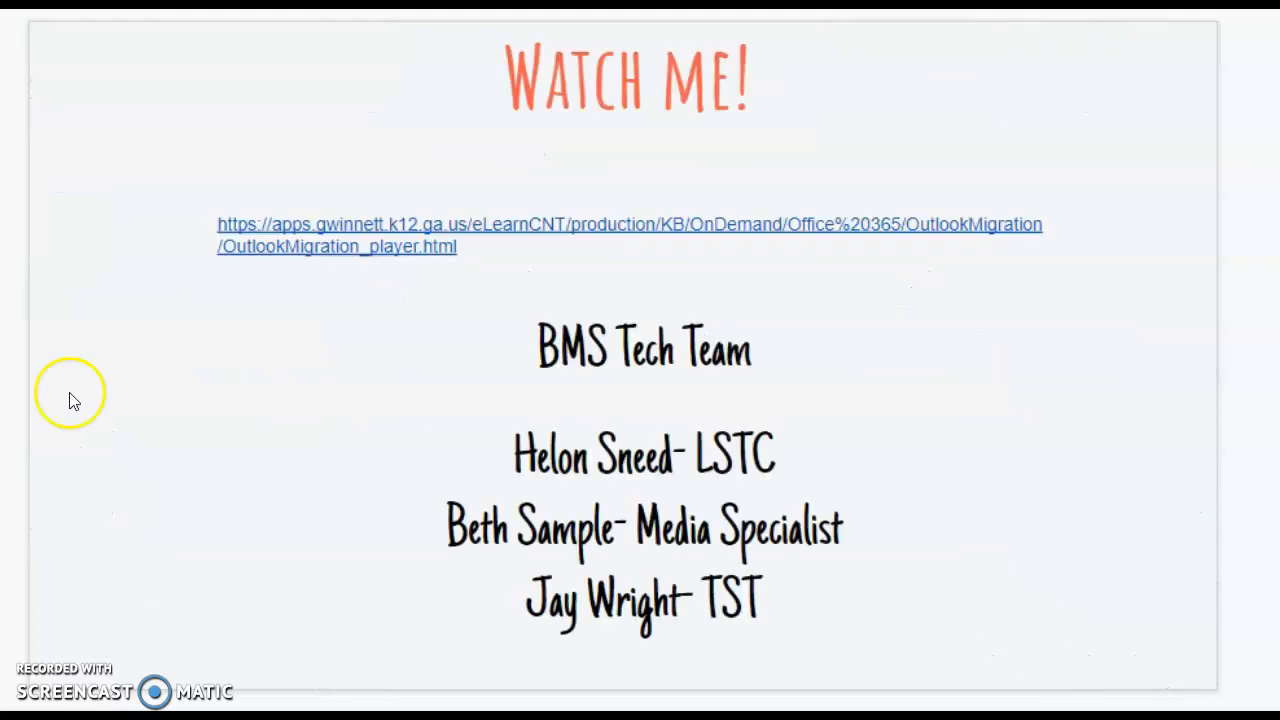